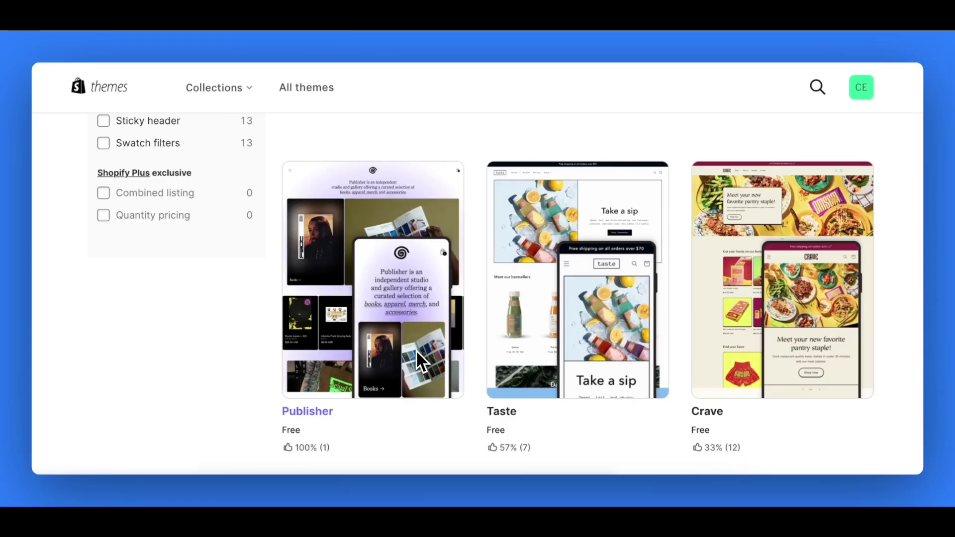
- Add the free Dawn theme (version 15.2.0) to the store's theme library
{"action": "scroll", "coordinate": [415, 350], "scroll_direction": "up", "scroll_amount": 12}
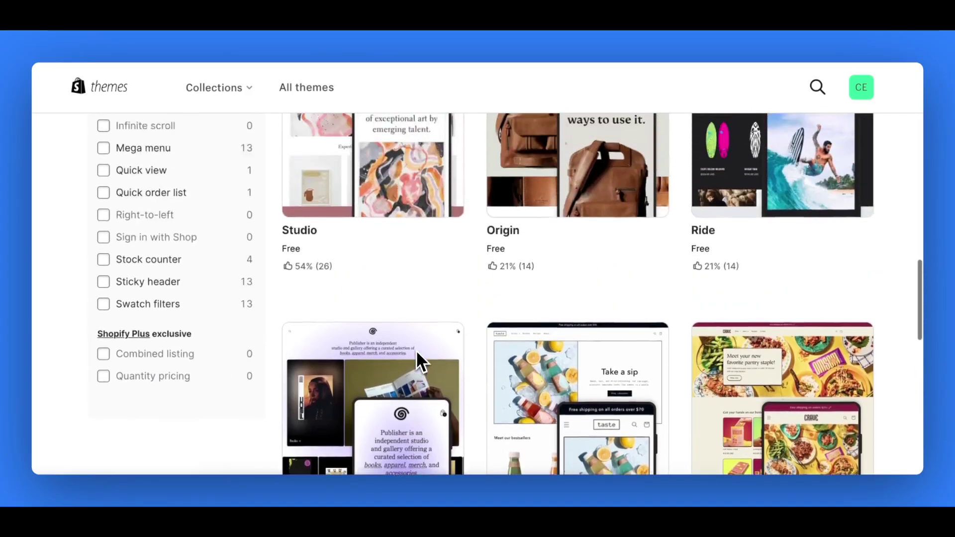
{"action": "scroll", "coordinate": [416, 350], "scroll_direction": "up", "scroll_amount": 7}
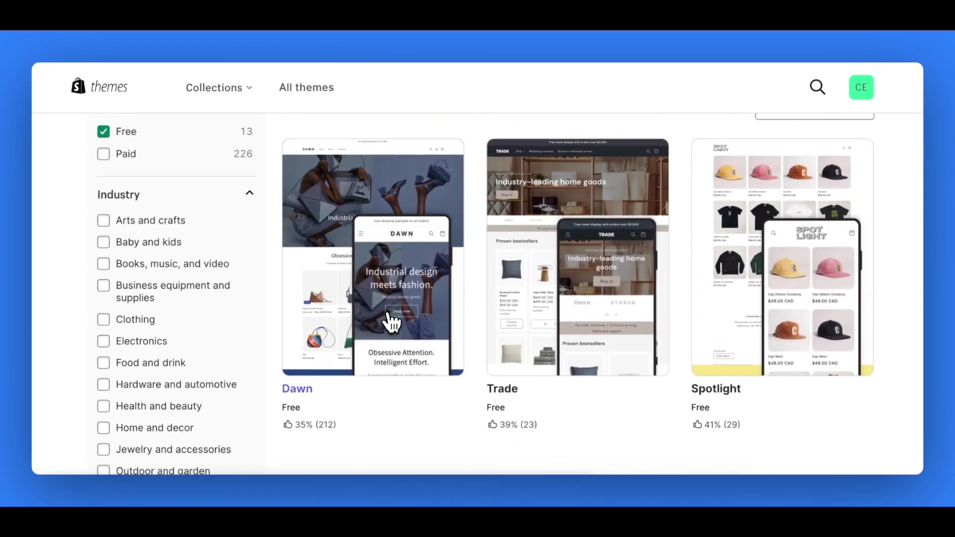
{"action": "left_click", "coordinate": [388, 315]}
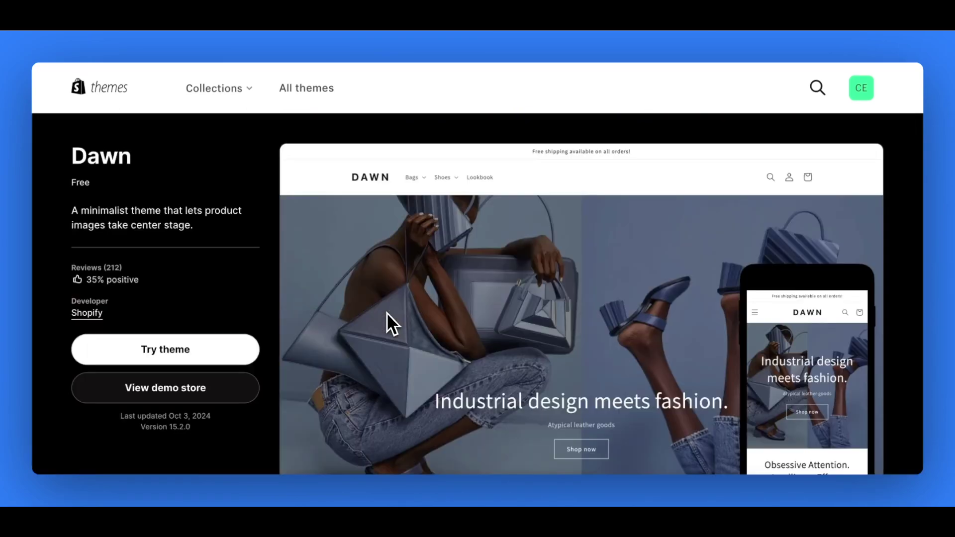
{"action": "left_click", "coordinate": [218, 358]}
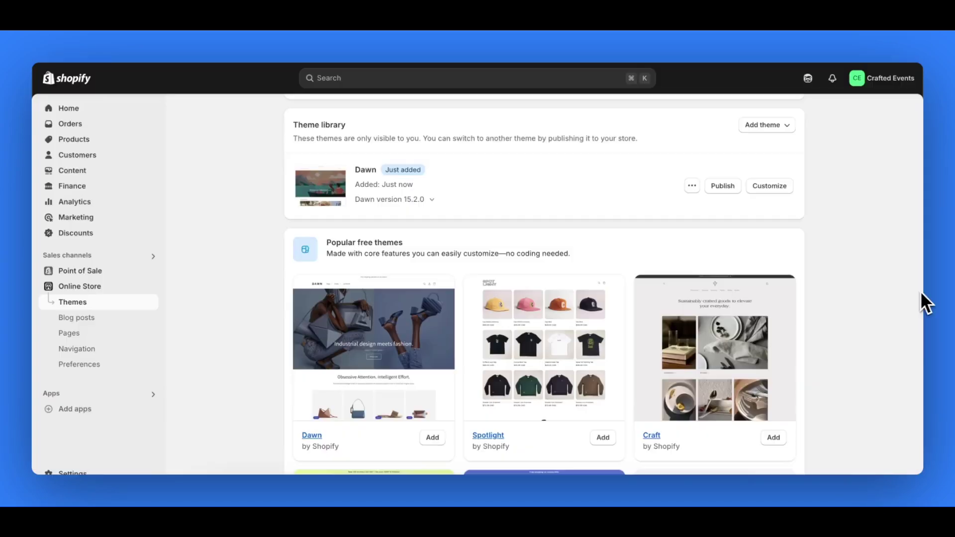
- In the Dawn theme editor, set the home page banner image to the light floral wedding photo
{"action": "left_click", "coordinate": [773, 194]}
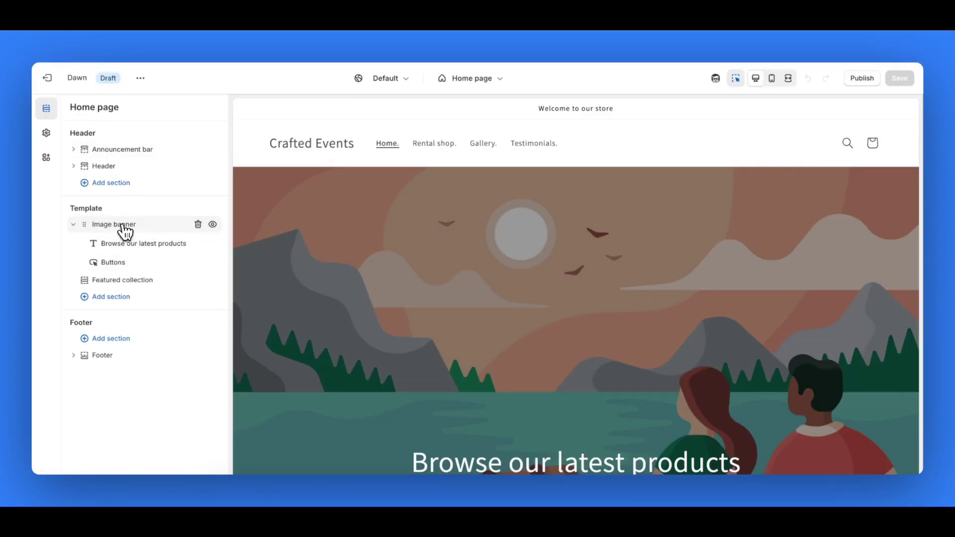
{"action": "left_click", "coordinate": [122, 226]}
{"action": "left_click", "coordinate": [158, 149]}
{"action": "left_click", "coordinate": [449, 318]}
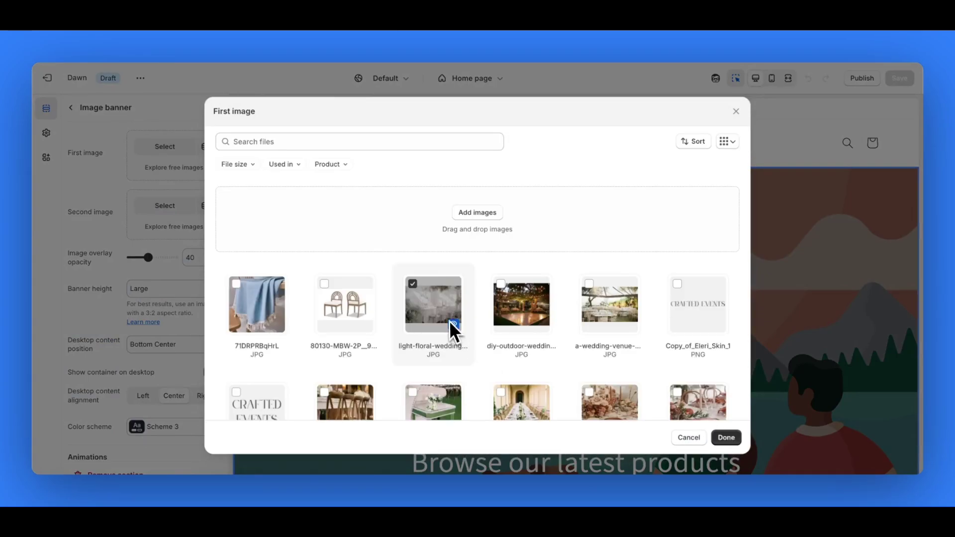
{"action": "left_click", "coordinate": [726, 439]}
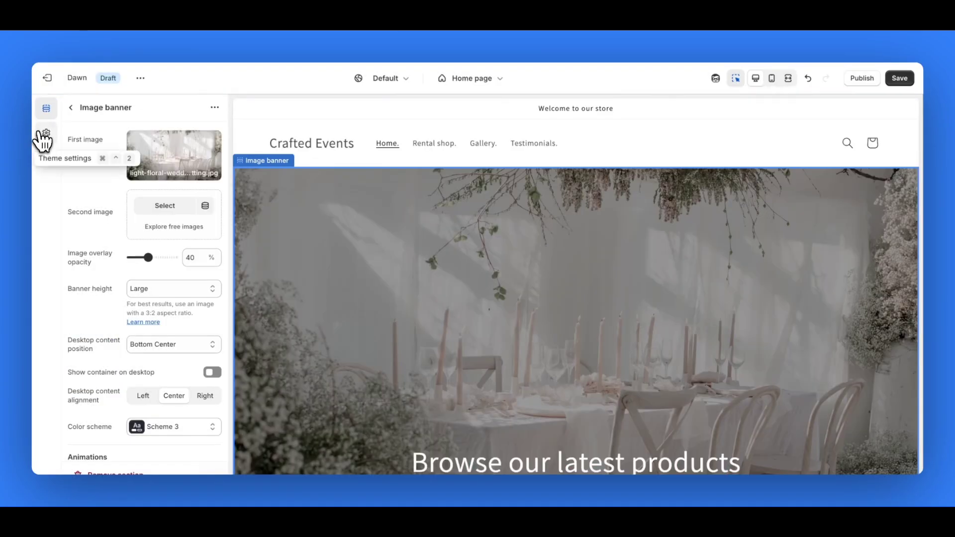
{"action": "left_click", "coordinate": [46, 133]}
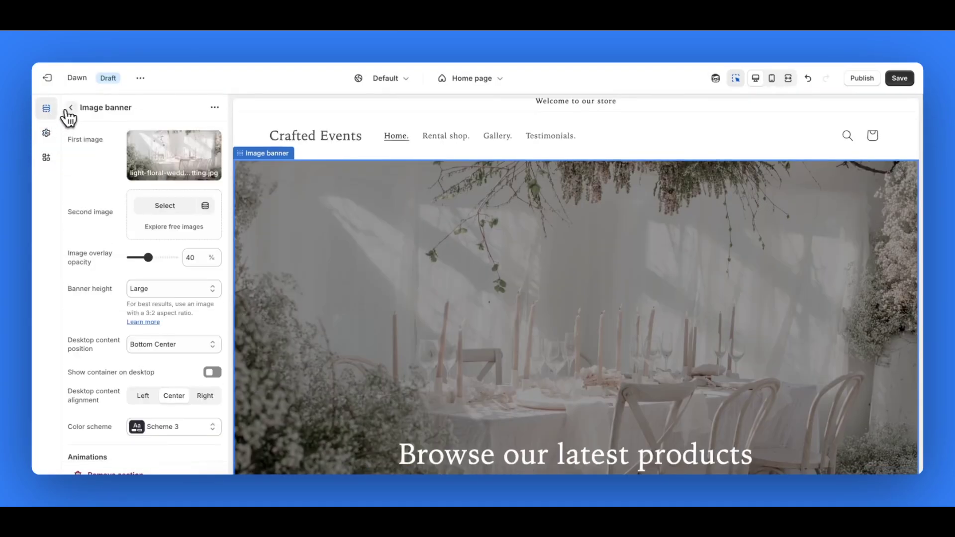
{"action": "left_click", "coordinate": [70, 107]}
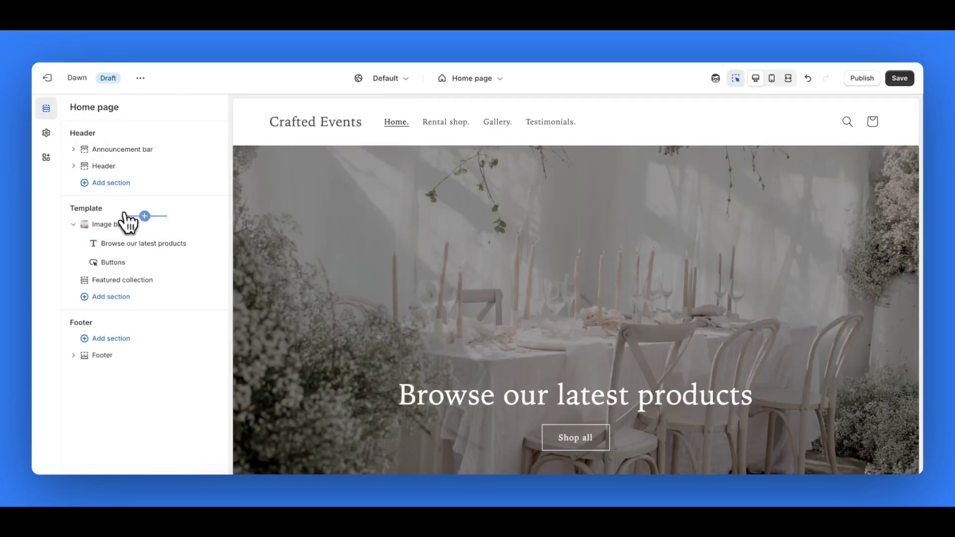
- Change the banner heading to 'Craft Your Perfect Day' and save the home page
{"action": "left_click", "coordinate": [136, 243]}
{"action": "triple_click", "coordinate": [121, 182]}
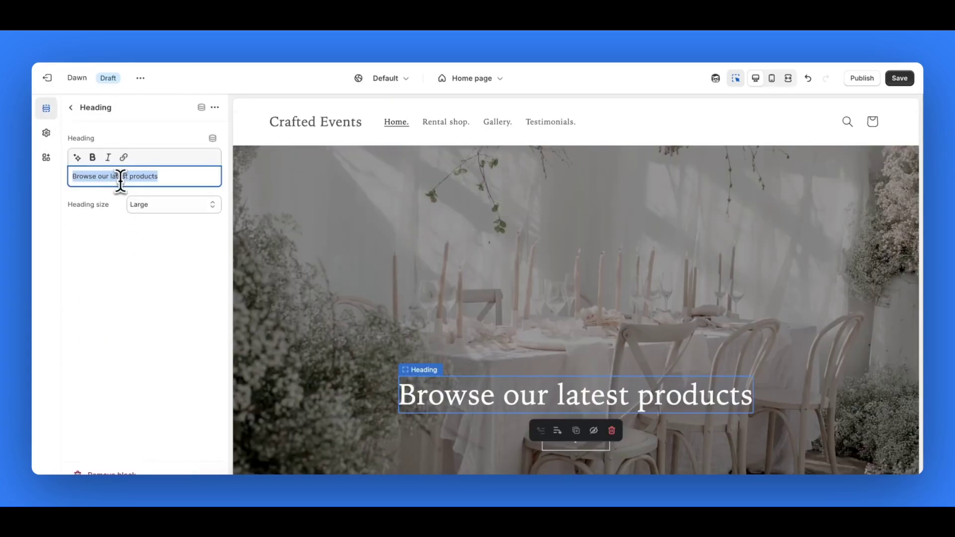
{"action": "type", "text": "Craft Your"}
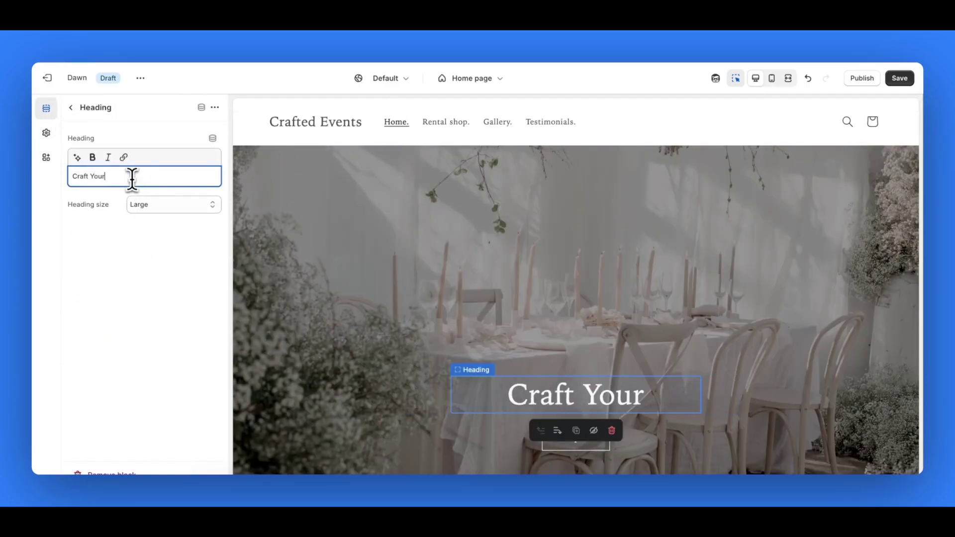
{"action": "type", "text": " Perfect Day"}
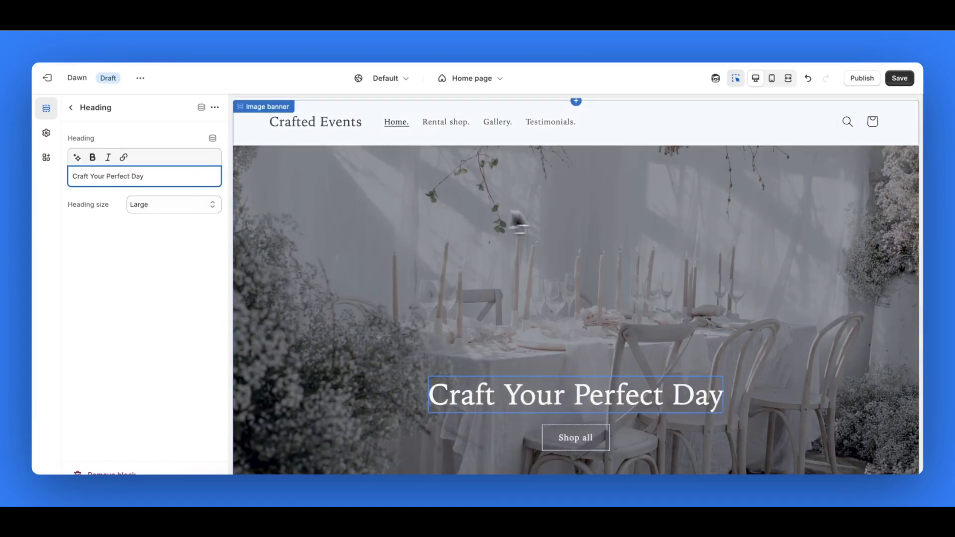
{"action": "left_click", "coordinate": [898, 79]}
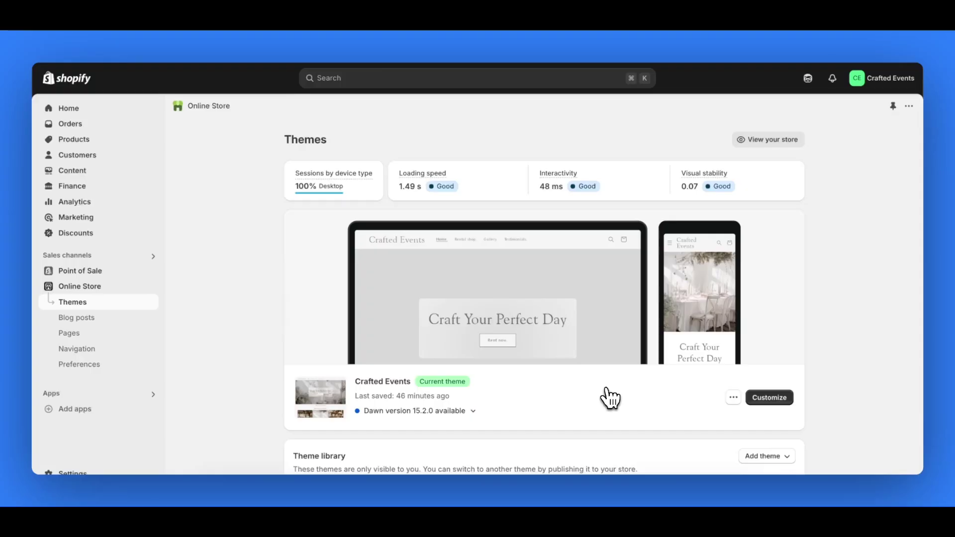
- Export all 7 store products as a CSV file for Excel
{"action": "left_click", "coordinate": [142, 136]}
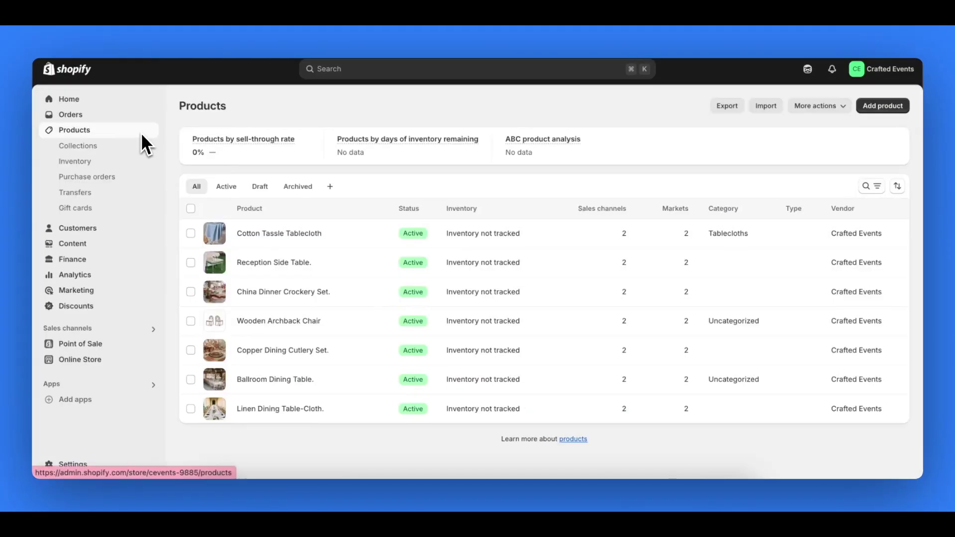
{"action": "left_click", "coordinate": [726, 110]}
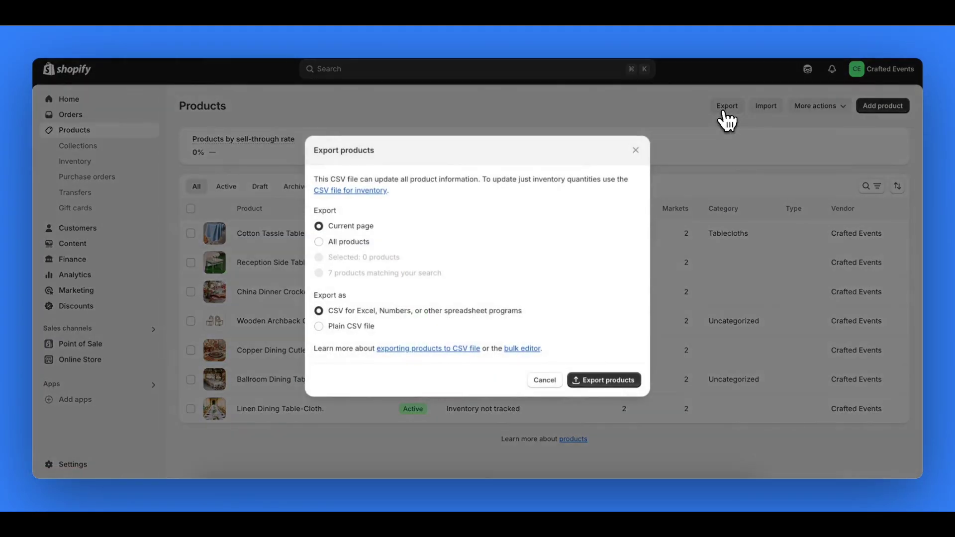
{"action": "left_click", "coordinate": [599, 379]}
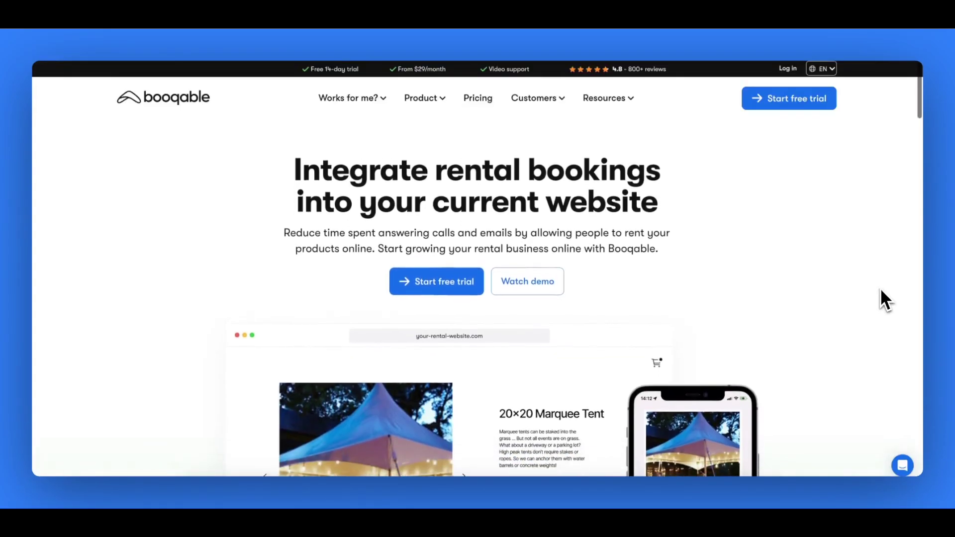
{"action": "scroll", "coordinate": [880, 290], "scroll_direction": "down", "scroll_amount": 8}
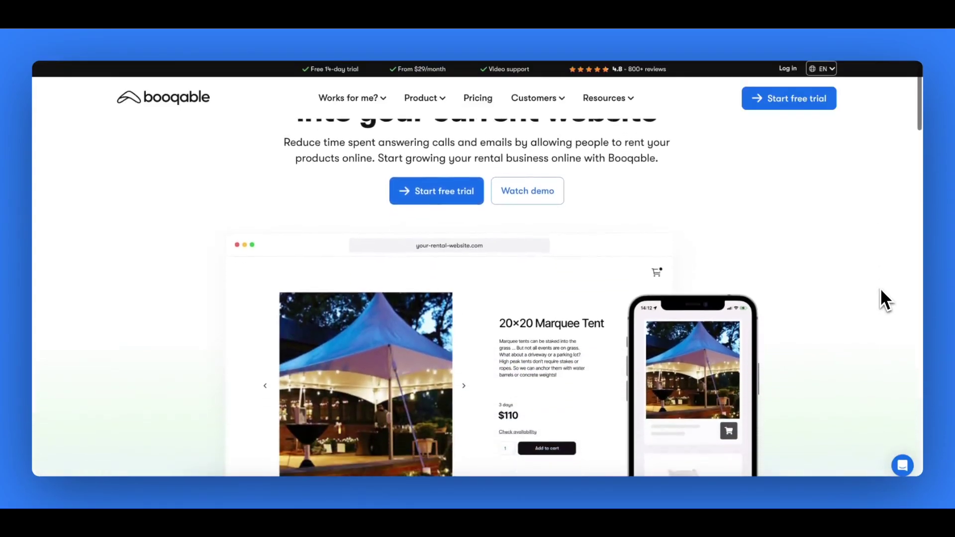
{"action": "scroll", "coordinate": [880, 290], "scroll_direction": "down", "scroll_amount": 7}
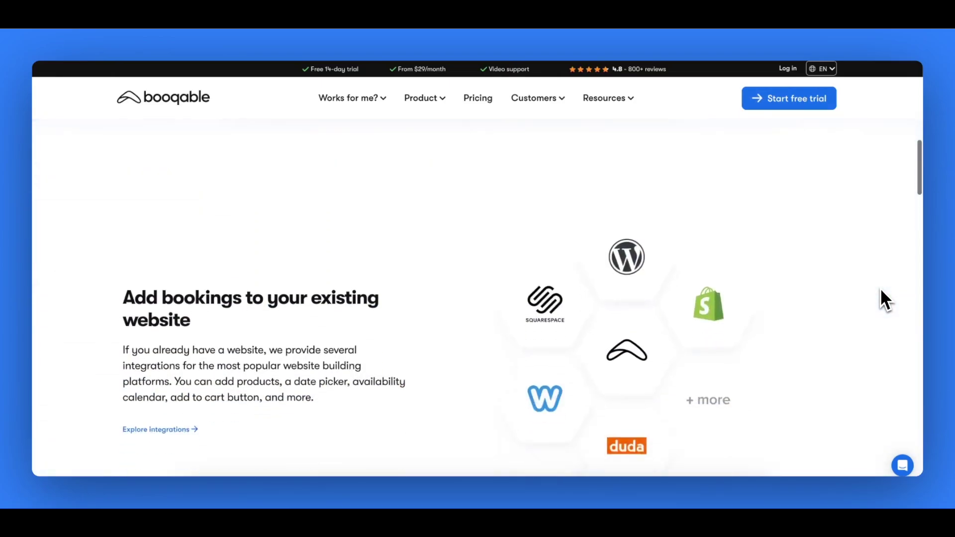
{"action": "scroll", "coordinate": [880, 289], "scroll_direction": "down", "scroll_amount": 5}
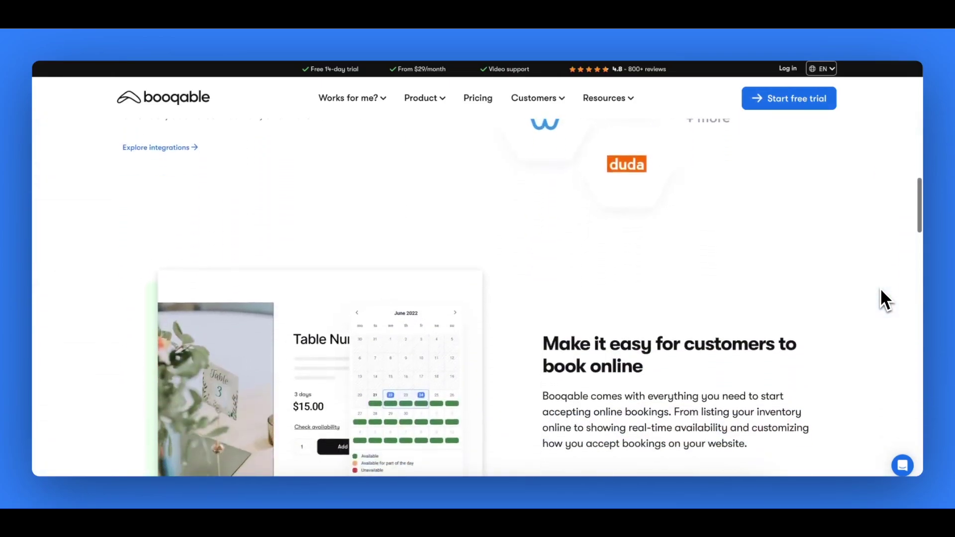
{"action": "scroll", "coordinate": [880, 289], "scroll_direction": "down", "scroll_amount": 5}
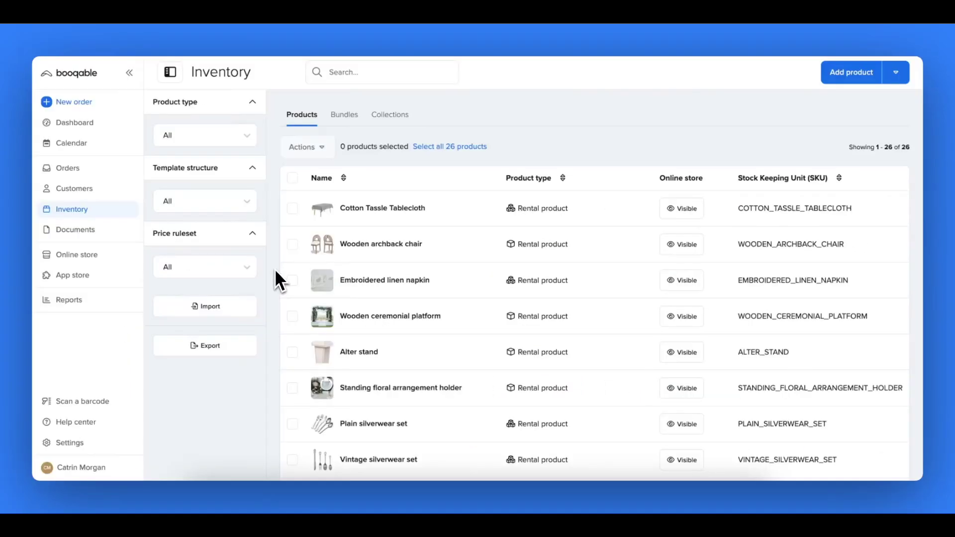
- Open the Wooden dining chair product from the Booqable inventory list
{"action": "scroll", "coordinate": [275, 271], "scroll_direction": "down", "scroll_amount": 3}
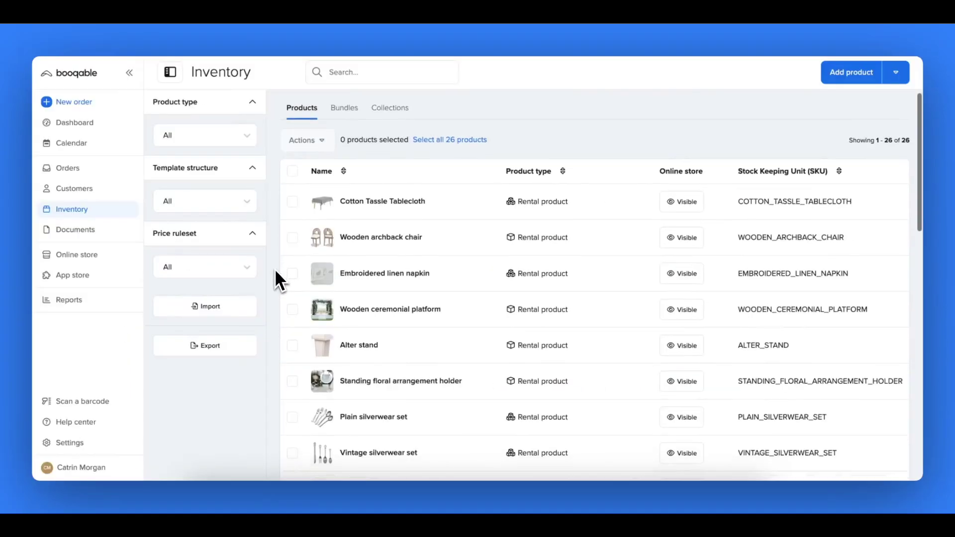
{"action": "scroll", "coordinate": [275, 271], "scroll_direction": "down", "scroll_amount": 5}
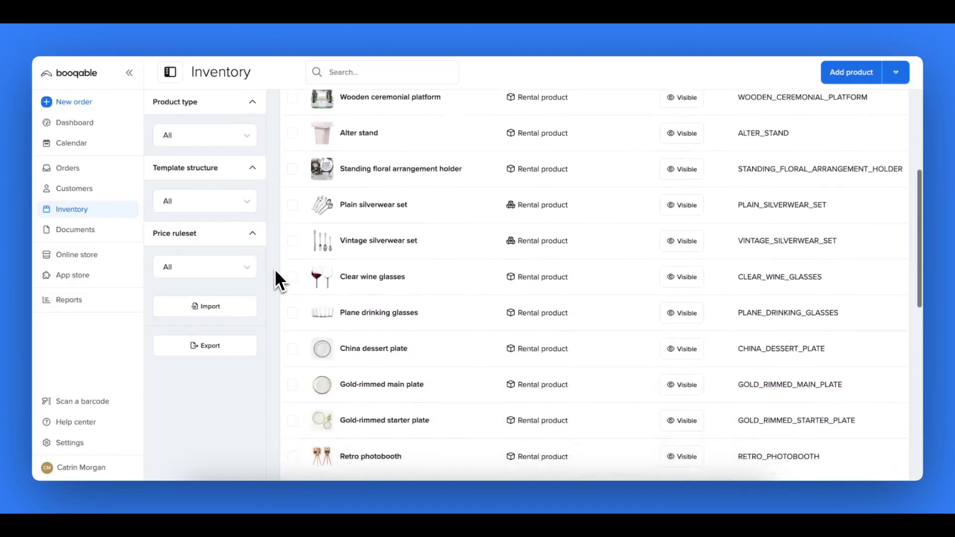
{"action": "scroll", "coordinate": [275, 271], "scroll_direction": "down", "scroll_amount": 4}
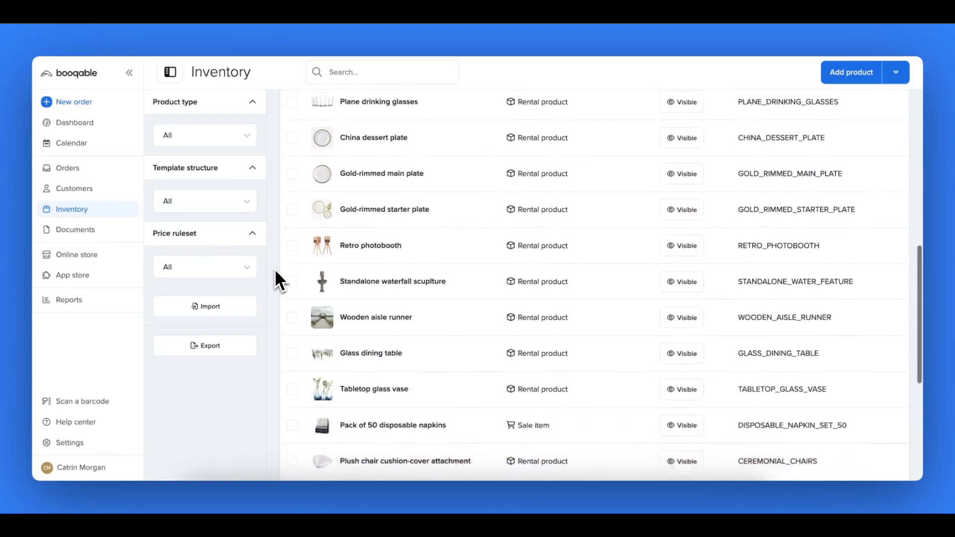
{"action": "scroll", "coordinate": [275, 269], "scroll_direction": "down", "scroll_amount": 2}
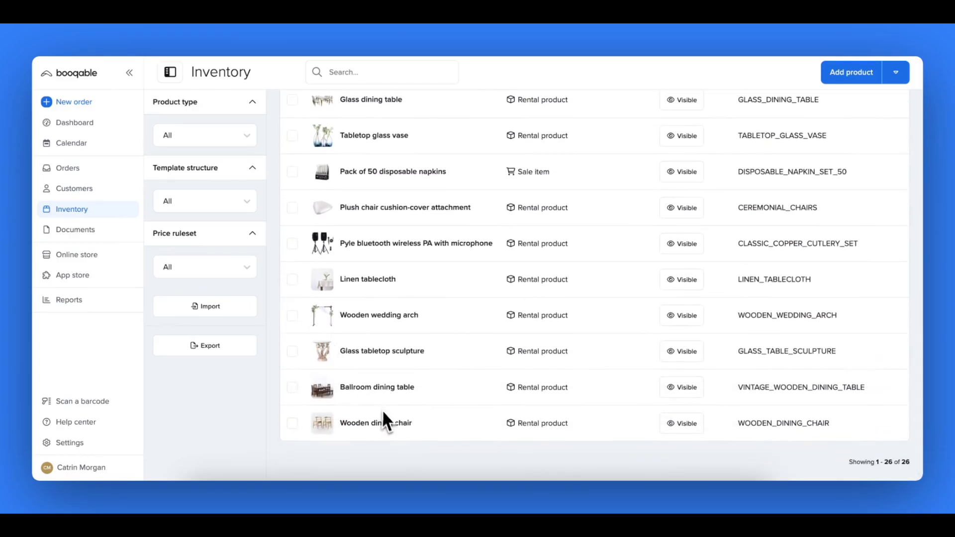
{"action": "left_click", "coordinate": [385, 422]}
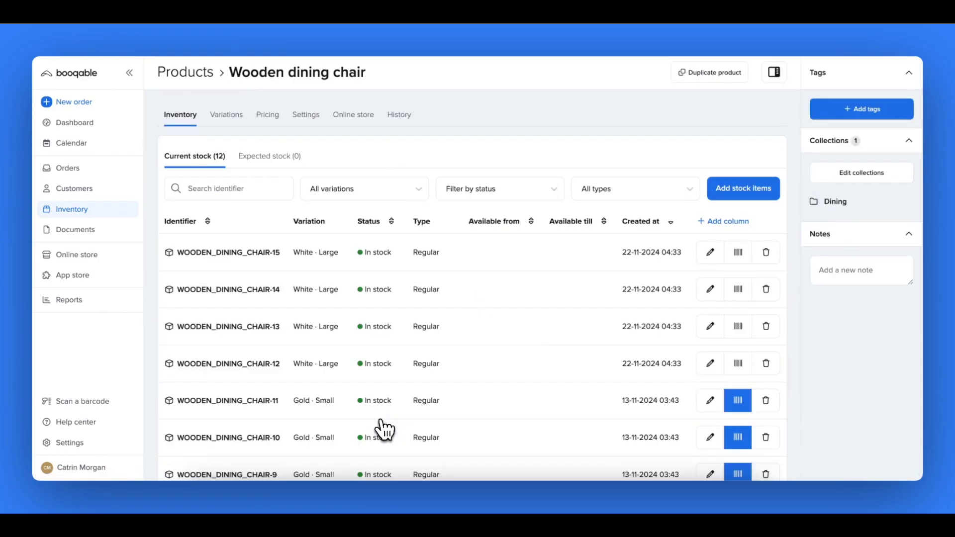
- Save the QR code barcode for stock item WOODEN_DINING_CHAIR-6
{"action": "scroll", "coordinate": [385, 429], "scroll_direction": "down", "scroll_amount": 3}
{"action": "scroll", "coordinate": [385, 429], "scroll_direction": "down", "scroll_amount": 2}
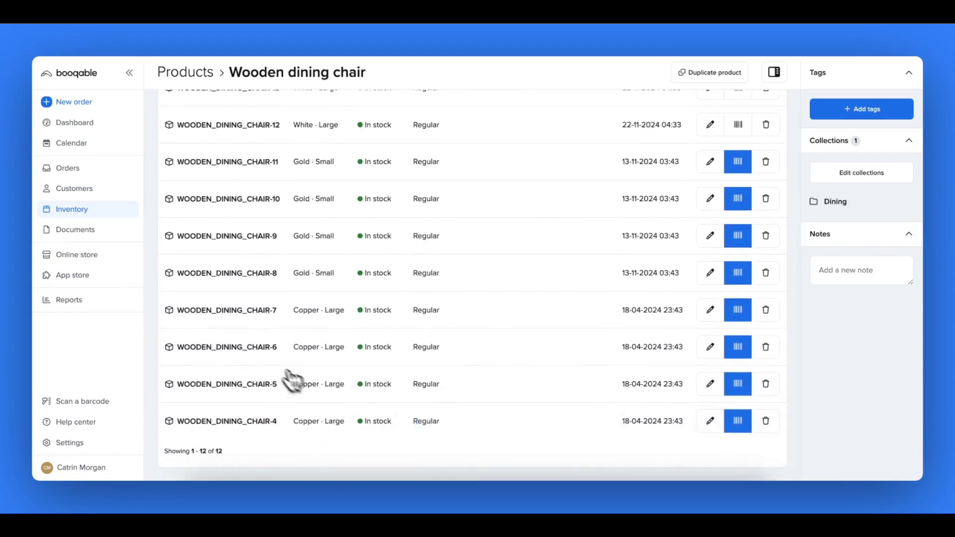
{"action": "mouse_move", "coordinate": [261, 351]}
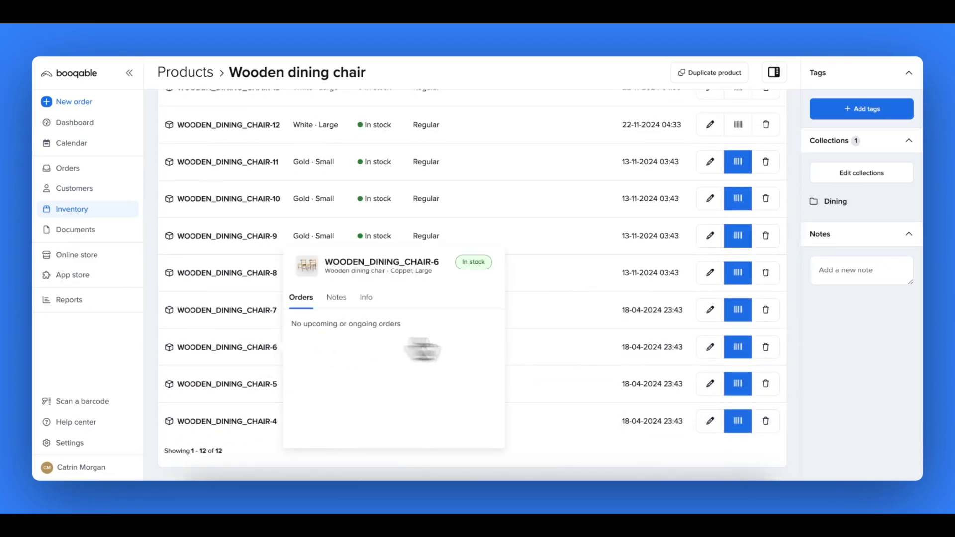
{"action": "left_click", "coordinate": [742, 351]}
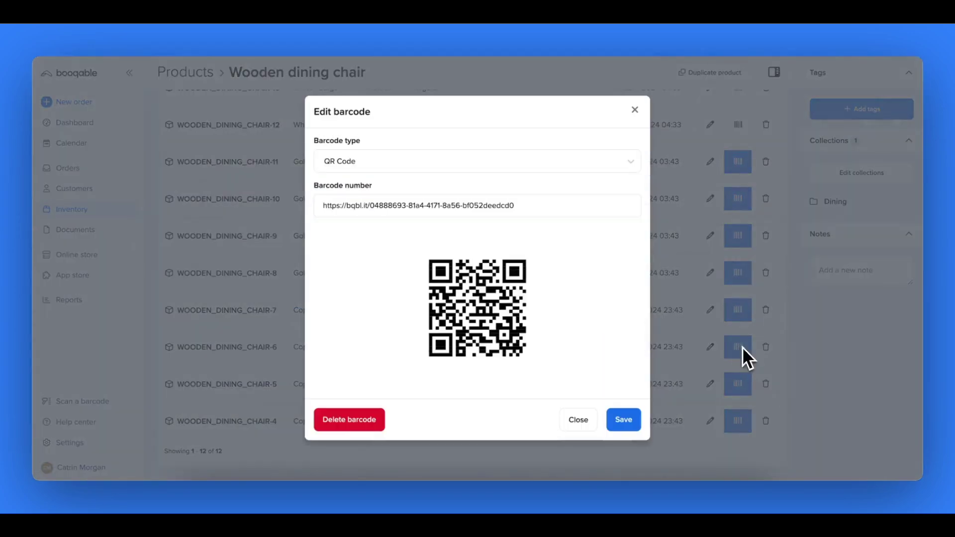
{"action": "left_click", "coordinate": [633, 423]}
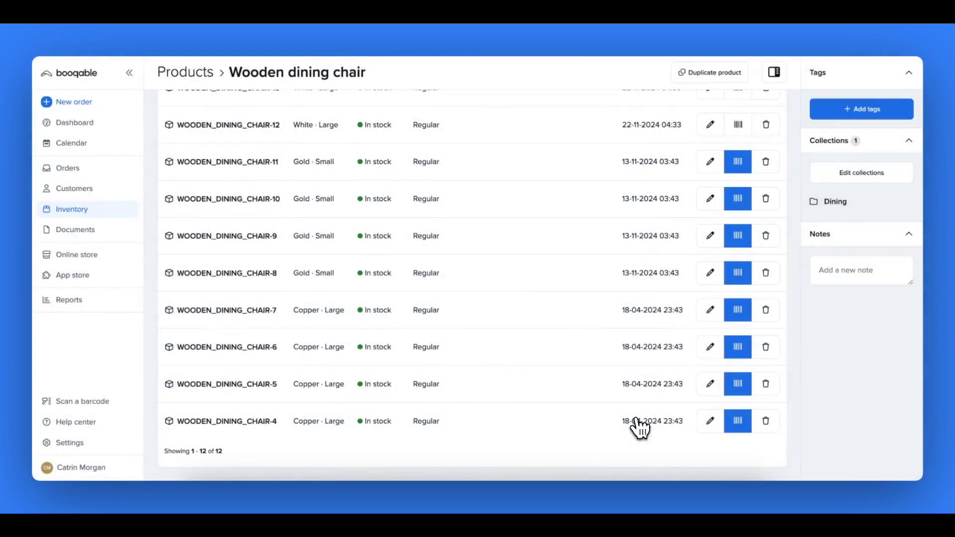
{"action": "scroll", "coordinate": [640, 427], "scroll_direction": "up", "scroll_amount": 5}
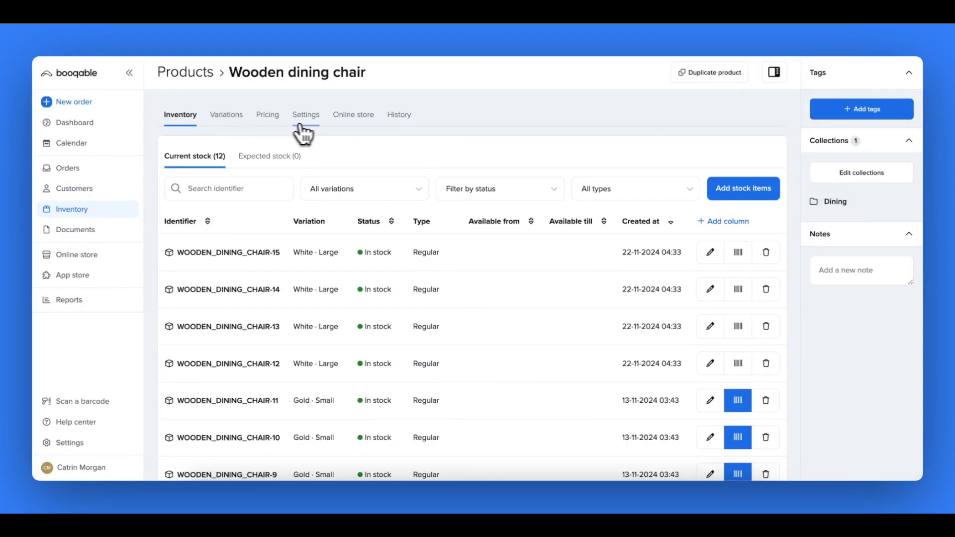
- Copy Booqable's JavaScript install snippet from the Other websites instructions in Online store settings
{"action": "left_click", "coordinate": [131, 255]}
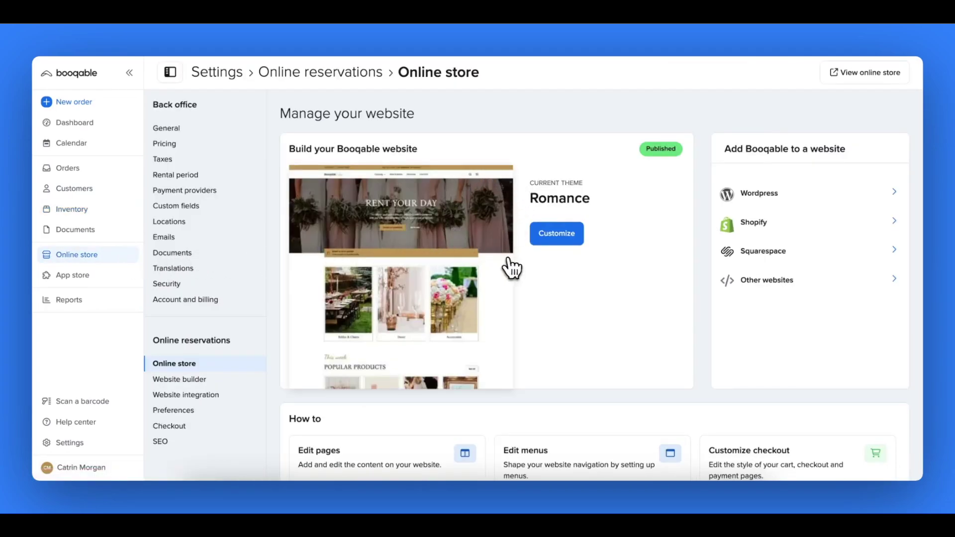
{"action": "scroll", "coordinate": [508, 266], "scroll_direction": "down", "scroll_amount": 8}
{"action": "scroll", "coordinate": [512, 268], "scroll_direction": "down", "scroll_amount": 3}
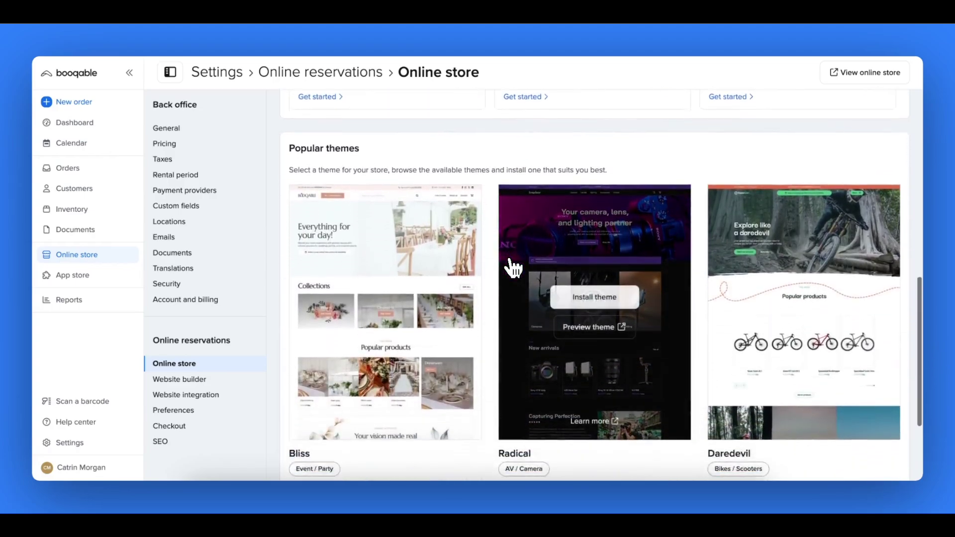
{"action": "scroll", "coordinate": [522, 278], "scroll_direction": "down", "scroll_amount": 1}
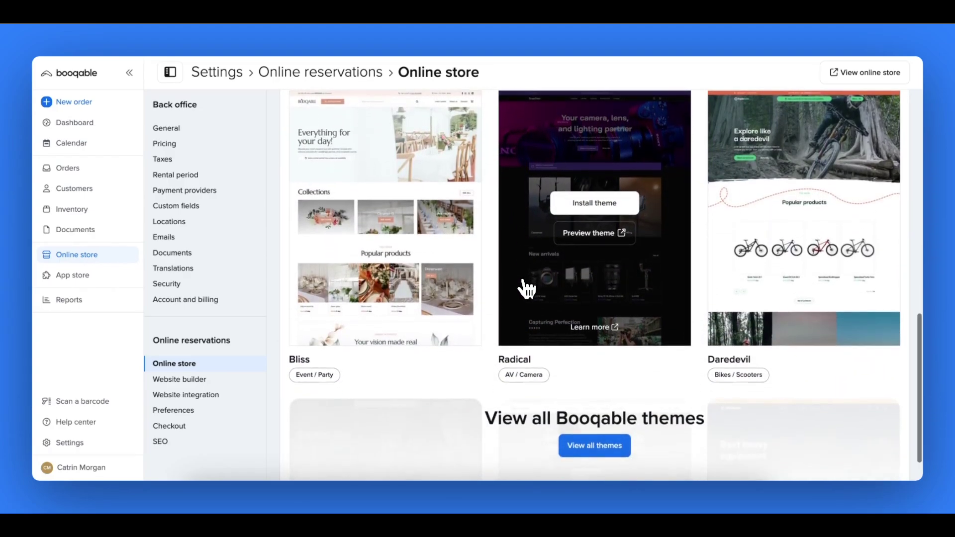
{"action": "scroll", "coordinate": [527, 288], "scroll_direction": "up", "scroll_amount": 15}
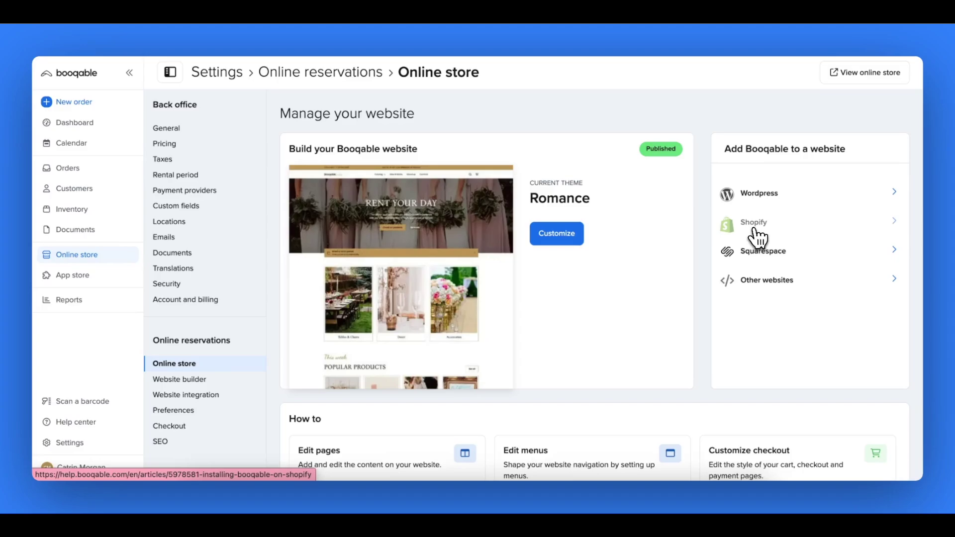
{"action": "left_click", "coordinate": [757, 284]}
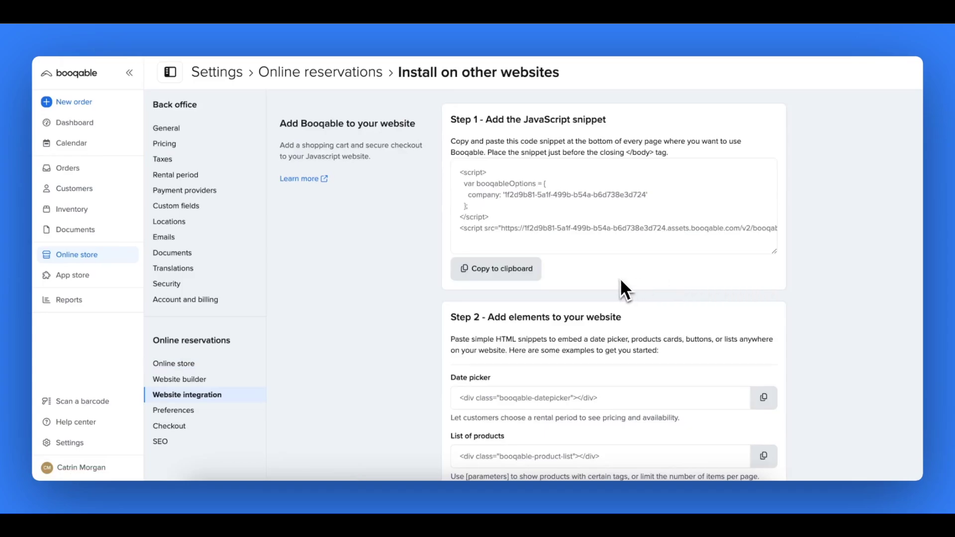
{"action": "left_click", "coordinate": [526, 274]}
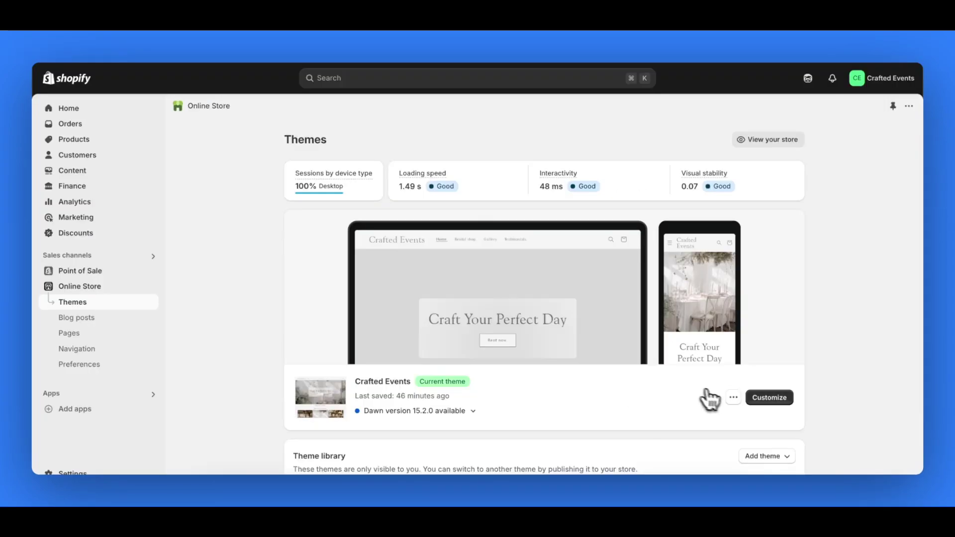
- Paste the Booqable script into the Crafted Events theme.liquid just before </head>
{"action": "left_click", "coordinate": [733, 398]}
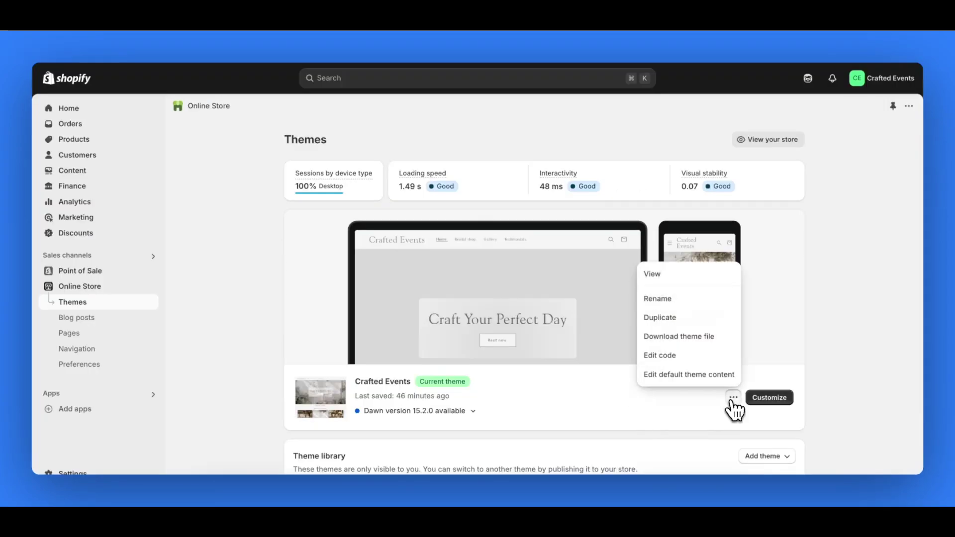
{"action": "left_click", "coordinate": [706, 365]}
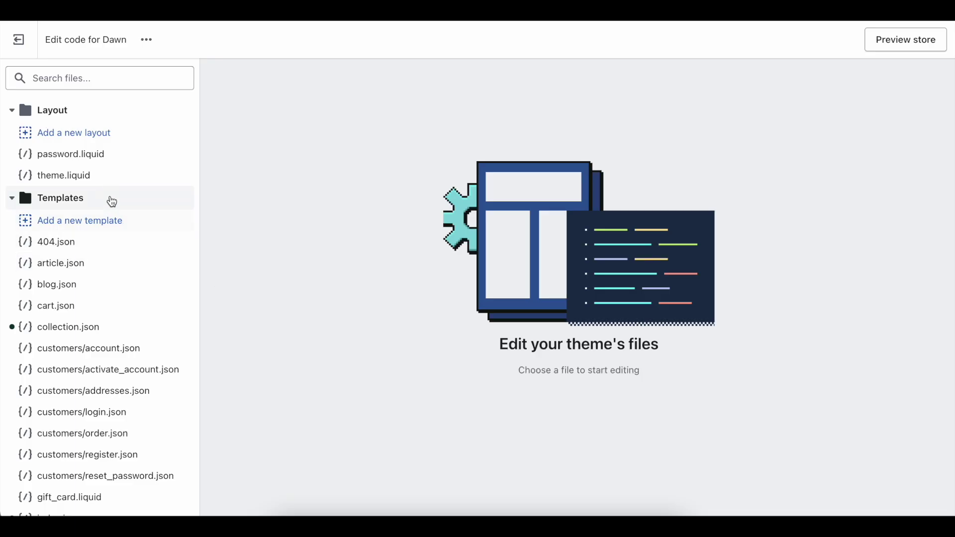
{"action": "left_click", "coordinate": [100, 175]}
{"action": "scroll", "coordinate": [290, 262], "scroll_direction": "down", "scroll_amount": 13}
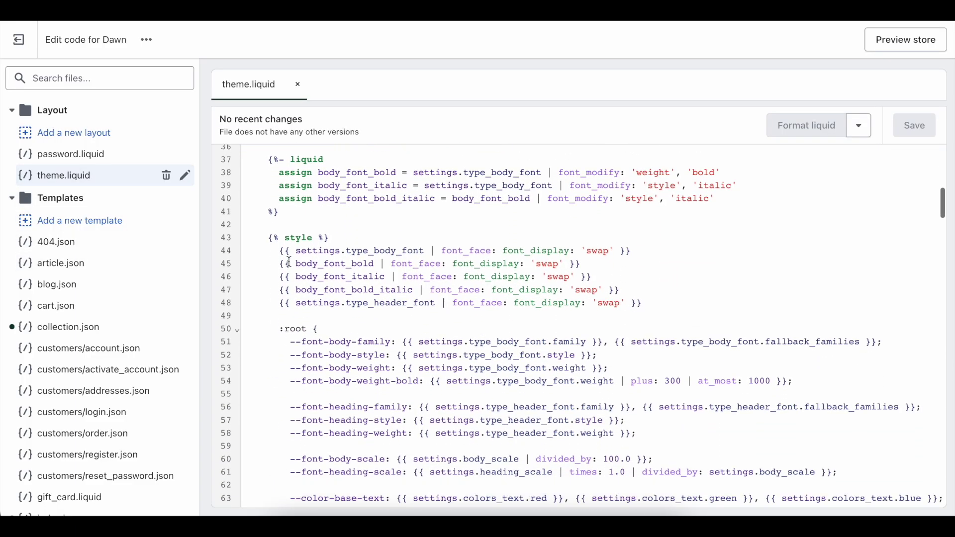
{"action": "scroll", "coordinate": [289, 262], "scroll_direction": "down", "scroll_amount": 20}
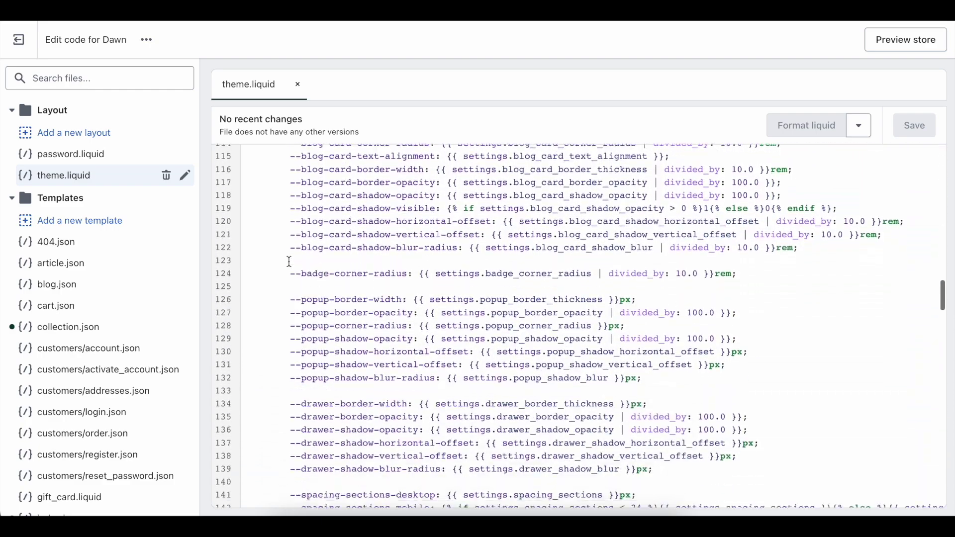
{"action": "left_click", "coordinate": [256, 294]}
{"action": "key", "text": "ctrl+v"}
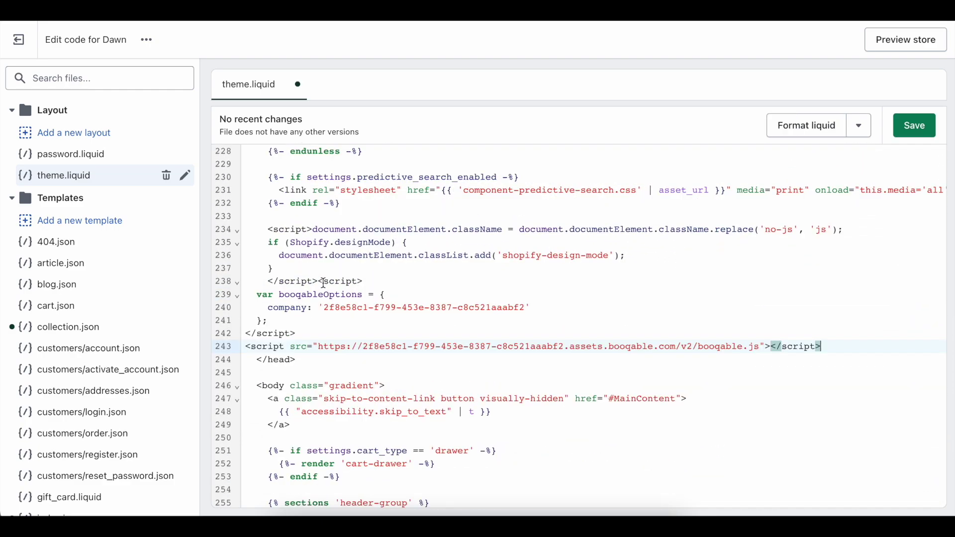
- Save theme.liquid and check the empty Booqable cart on the Rental shop and China Dinner Crockery Set pages
{"action": "left_click", "coordinate": [915, 126]}
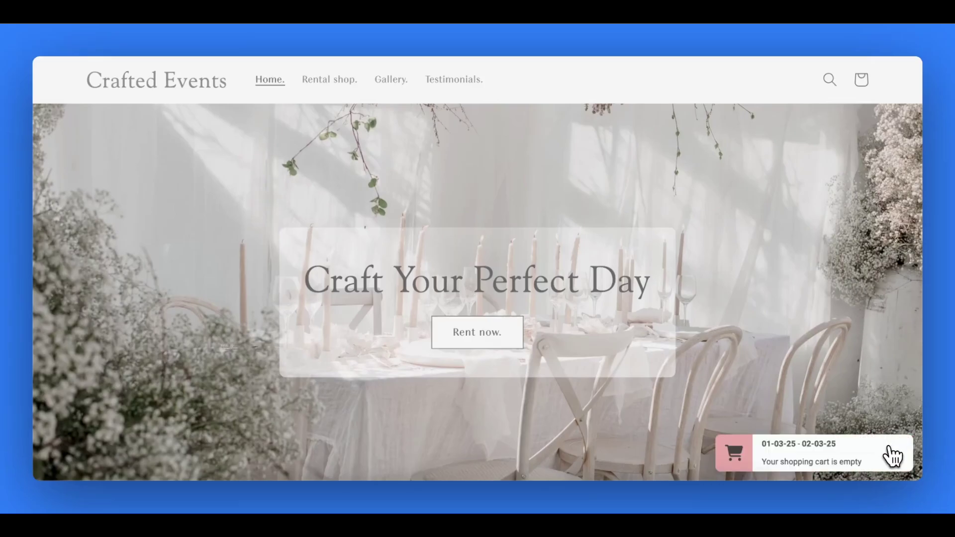
{"action": "left_click", "coordinate": [894, 455]}
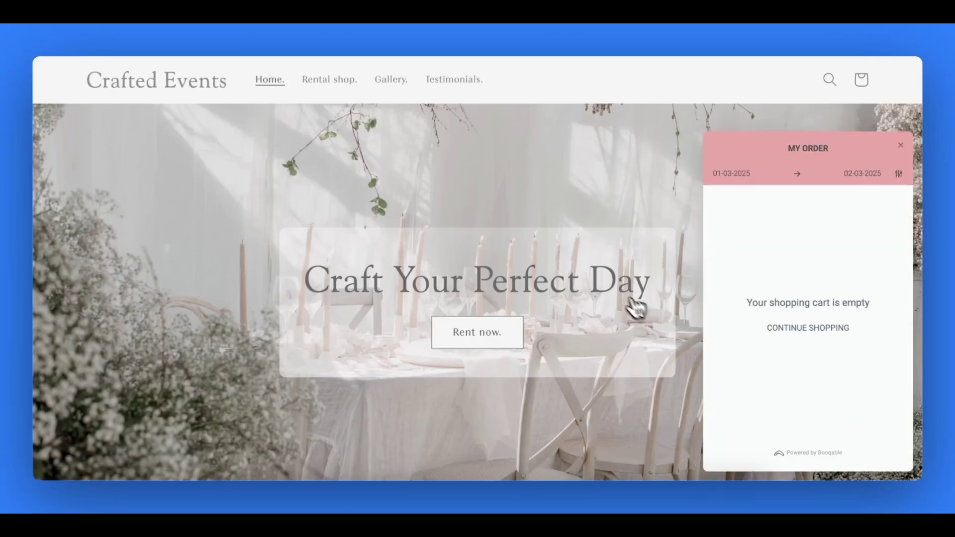
{"action": "left_click", "coordinate": [321, 82]}
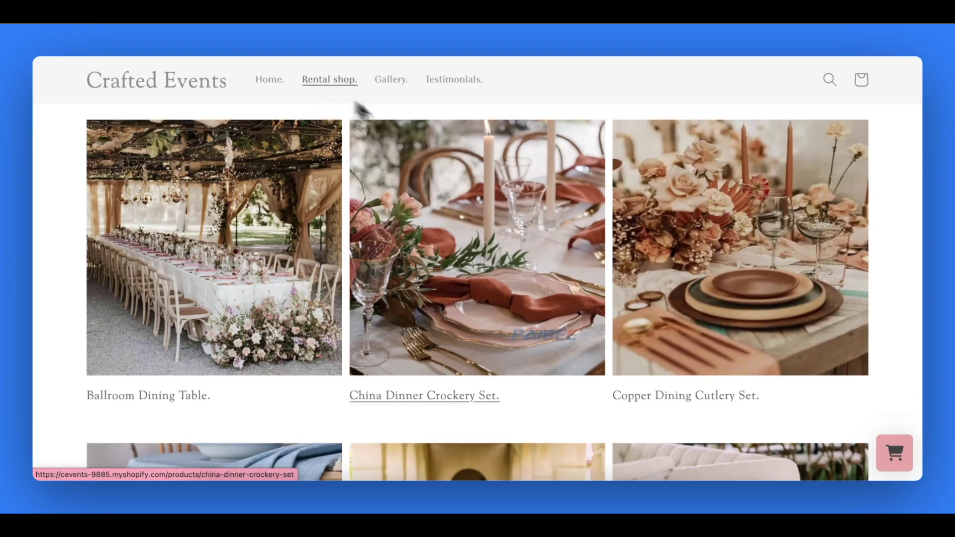
{"action": "left_click", "coordinate": [884, 445]}
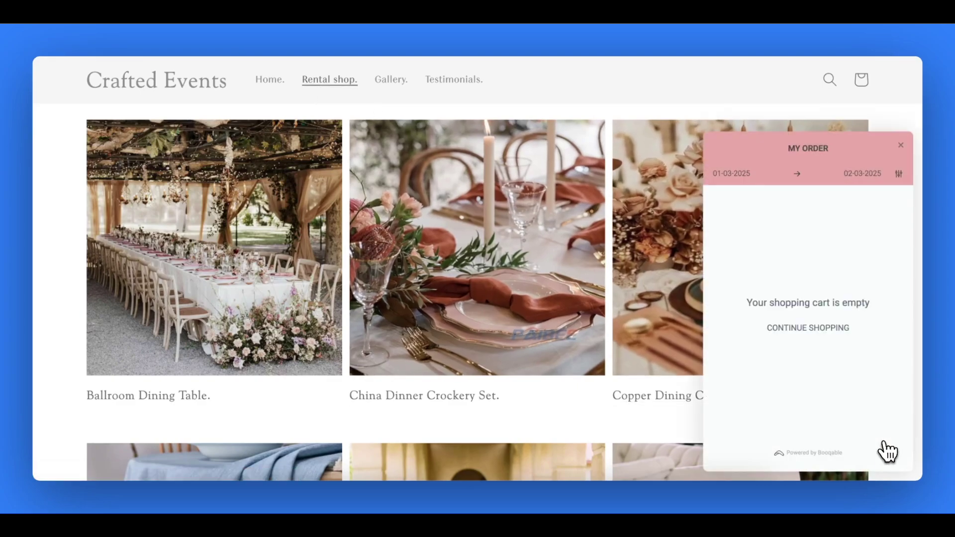
{"action": "left_click", "coordinate": [362, 256]}
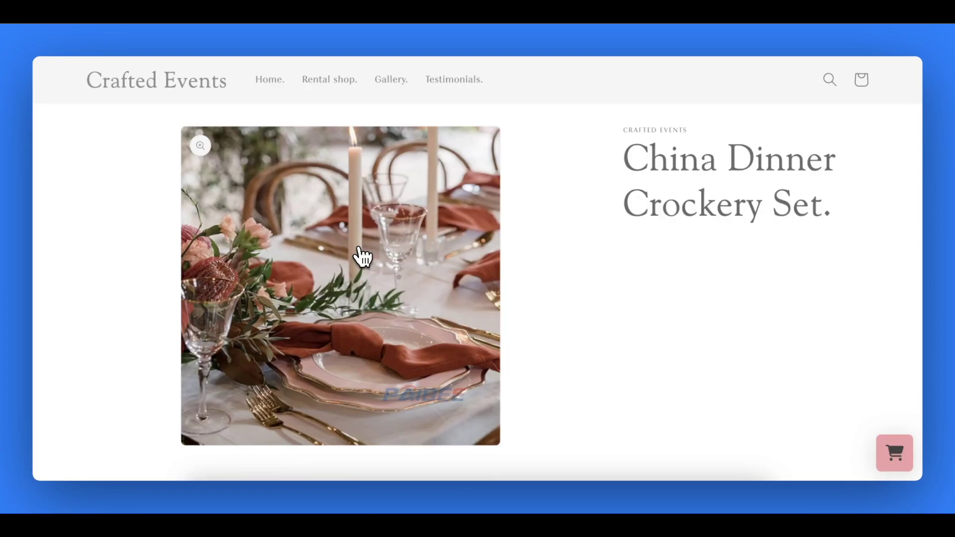
{"action": "left_click", "coordinate": [894, 457]}
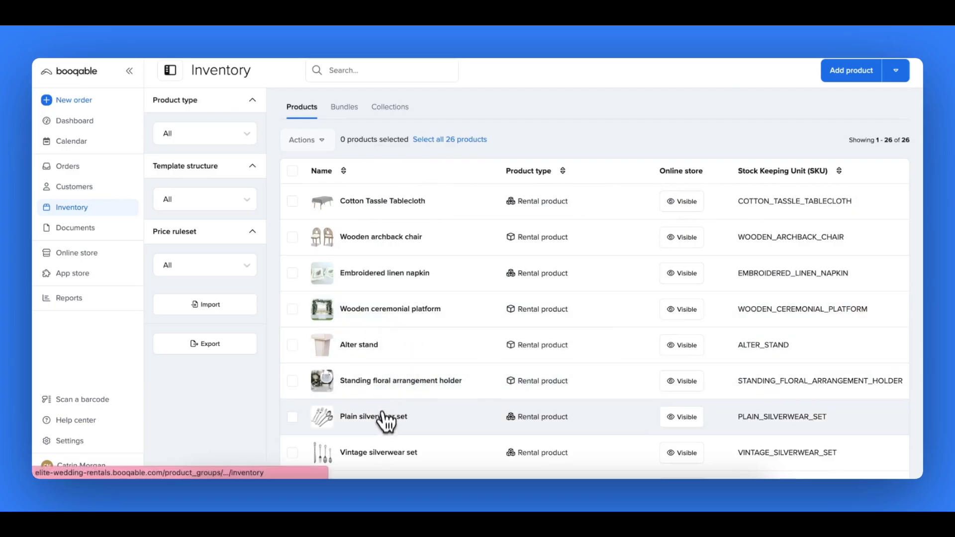
- Copy the Wooden archback chair's add-to-cart button HTML from its Online store settings
{"action": "left_click", "coordinate": [386, 240]}
{"action": "left_click", "coordinate": [359, 128]}
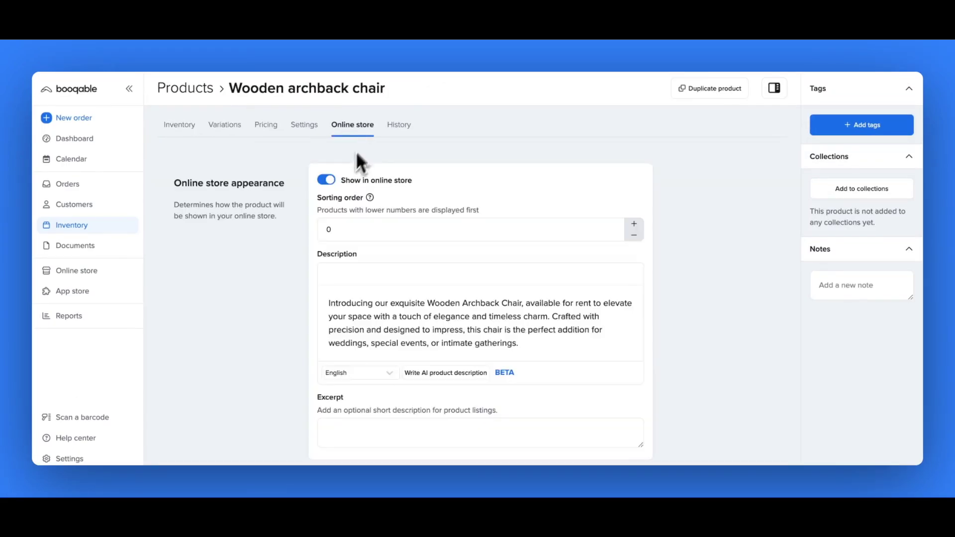
{"action": "scroll", "coordinate": [288, 306], "scroll_direction": "down", "scroll_amount": 10}
{"action": "scroll", "coordinate": [288, 324], "scroll_direction": "down", "scroll_amount": 15}
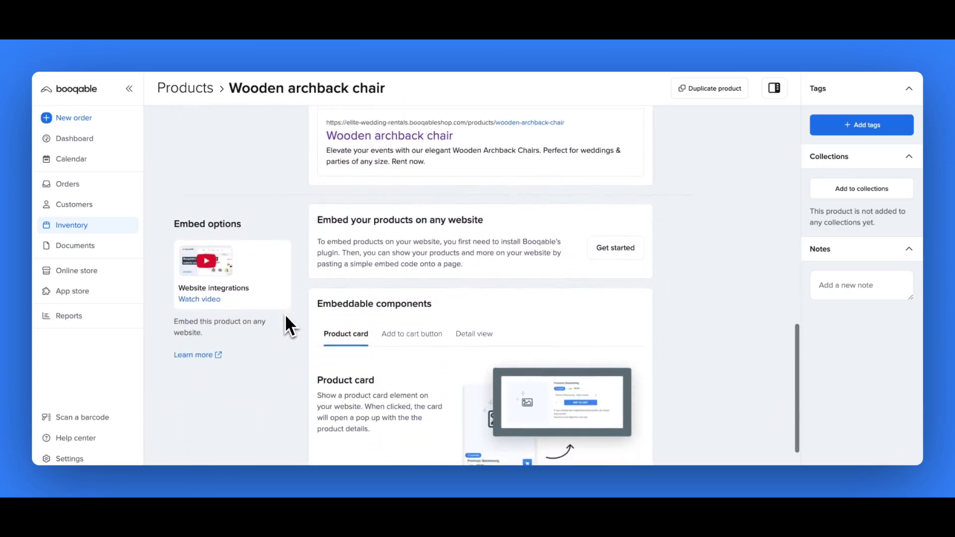
{"action": "left_click", "coordinate": [420, 213]}
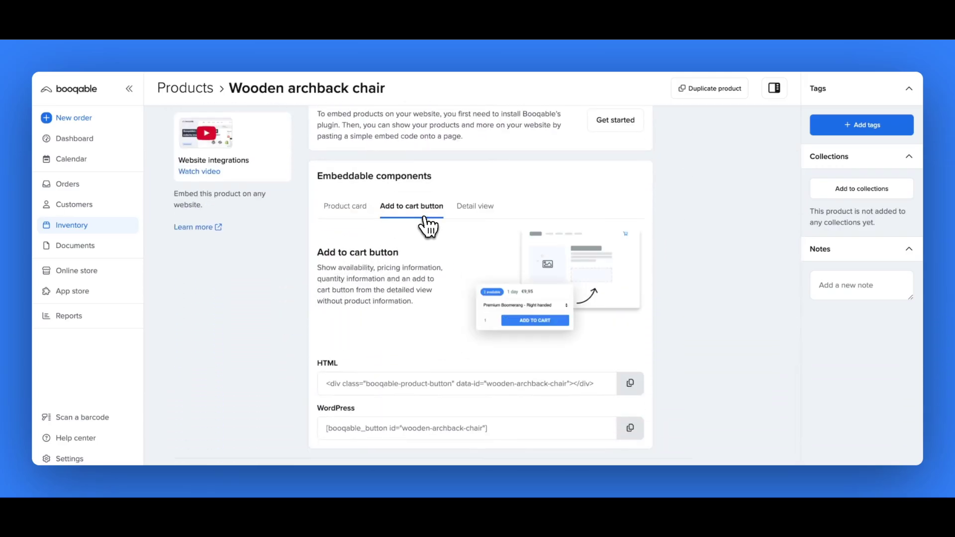
{"action": "left_click", "coordinate": [630, 385]}
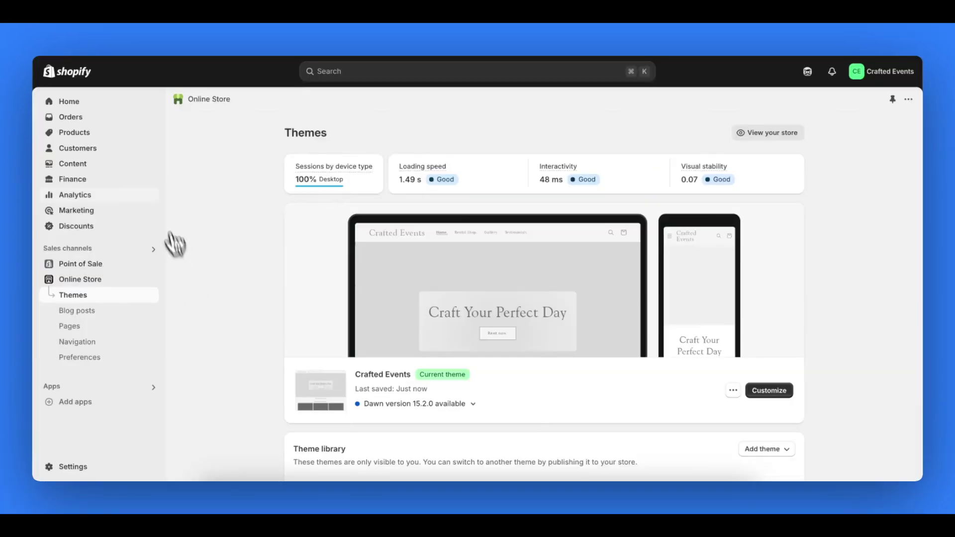
- Paste the Booqable add-to-cart HTML into the Wooden Archback Chair's description and save
{"action": "left_click", "coordinate": [119, 141]}
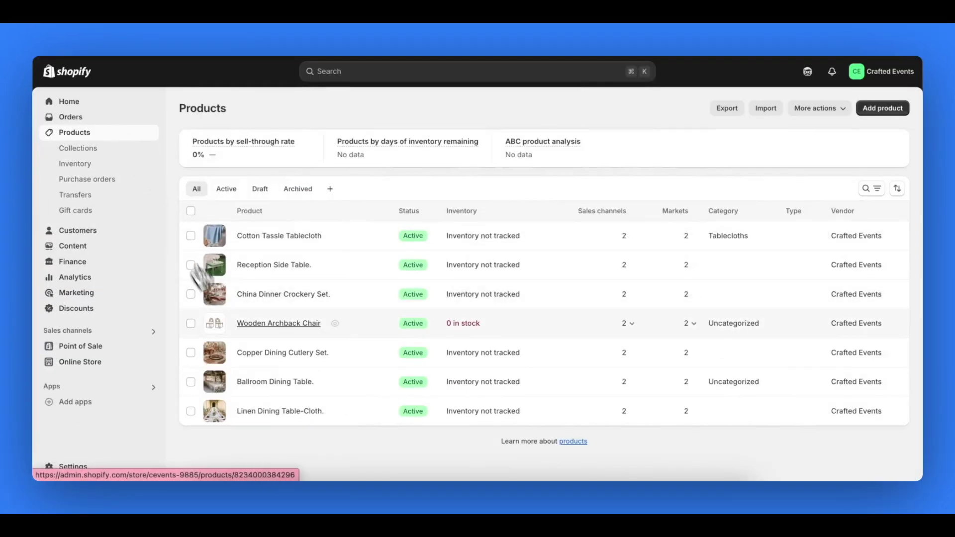
{"action": "left_click", "coordinate": [248, 333]}
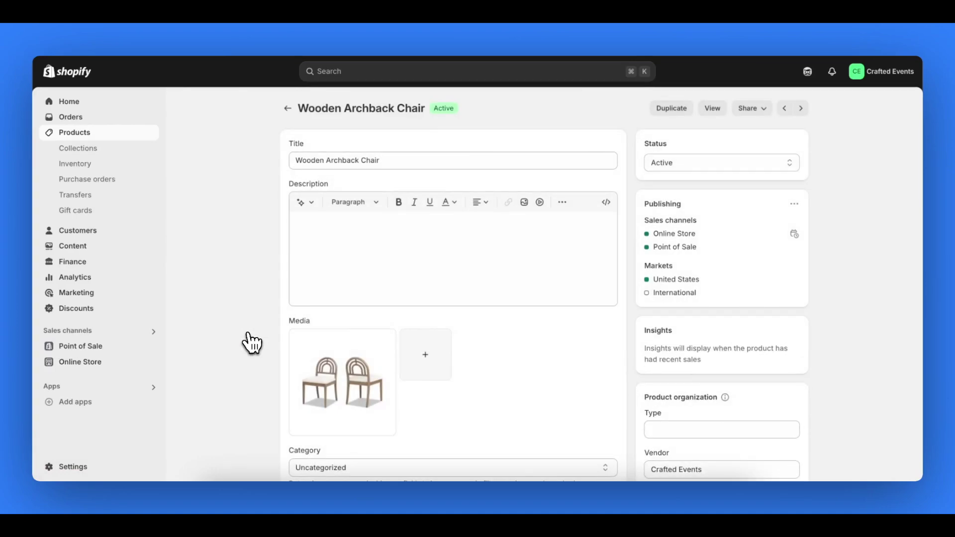
{"action": "left_click", "coordinate": [606, 203]}
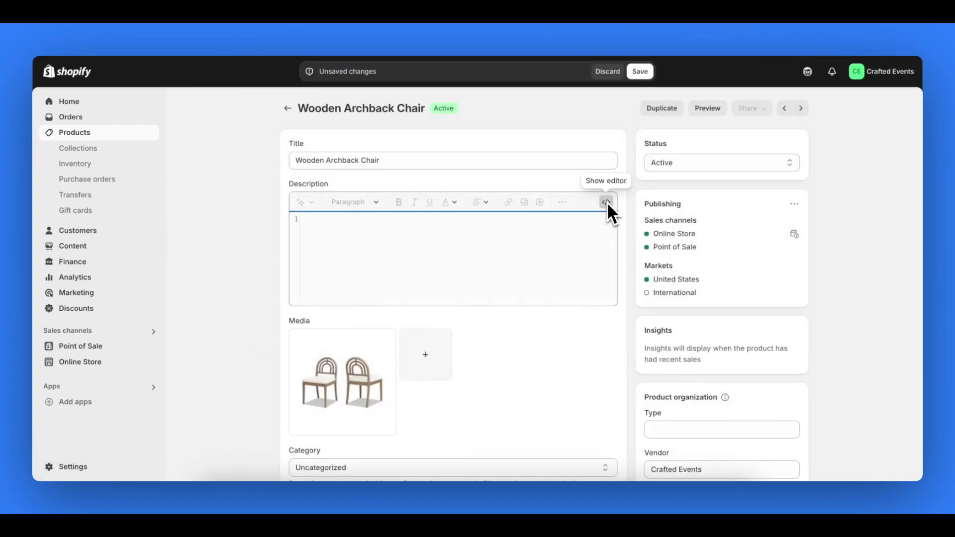
{"action": "key", "text": "ctrl+v"}
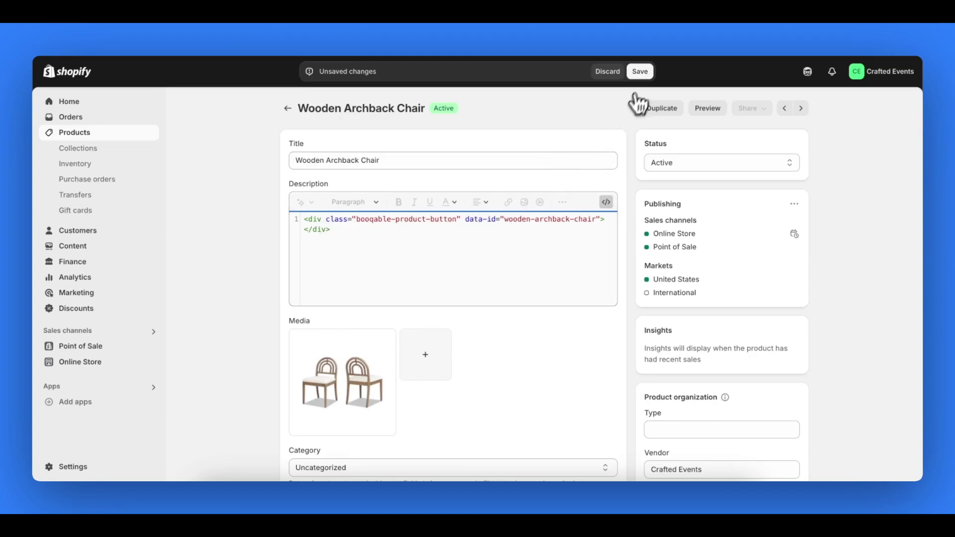
{"action": "left_click", "coordinate": [644, 73]}
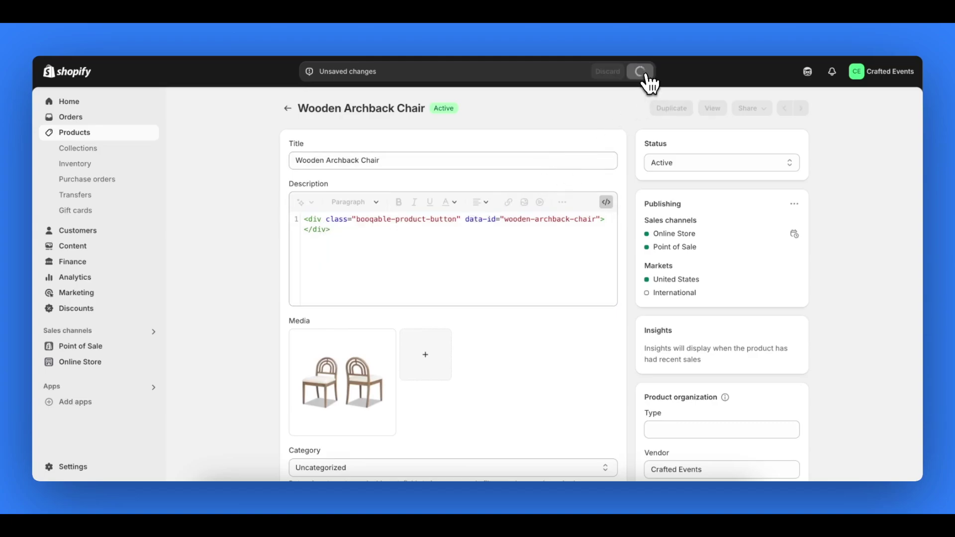
- Turn off Charge tax and Track quantity for the chair and save
{"action": "scroll", "coordinate": [274, 293], "scroll_direction": "down", "scroll_amount": 12}
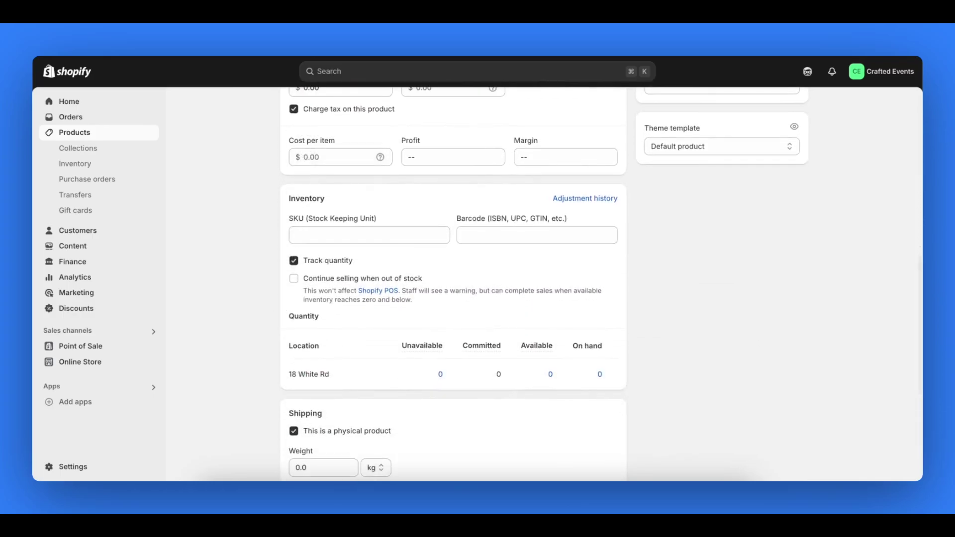
{"action": "left_click", "coordinate": [294, 109]}
{"action": "left_click", "coordinate": [294, 260]}
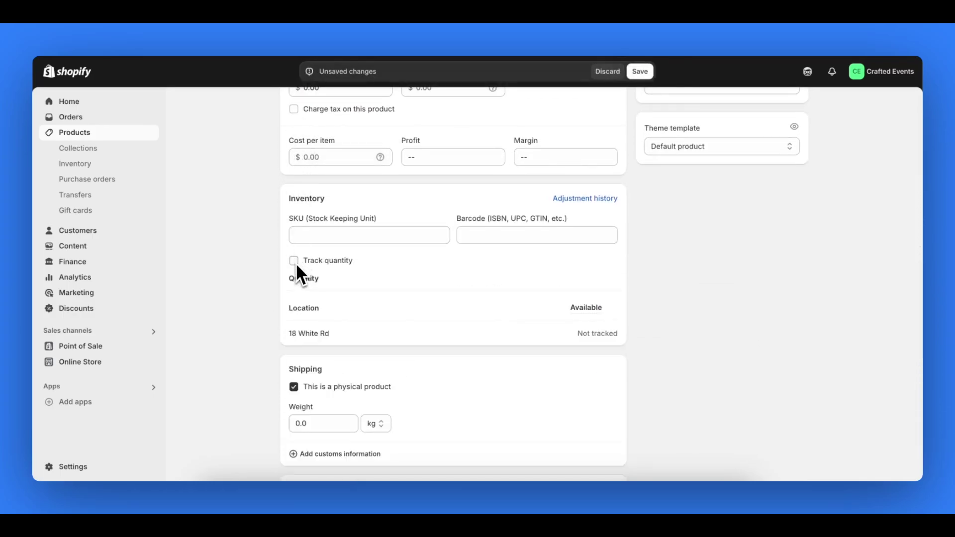
{"action": "scroll", "coordinate": [266, 245], "scroll_direction": "up", "scroll_amount": 15}
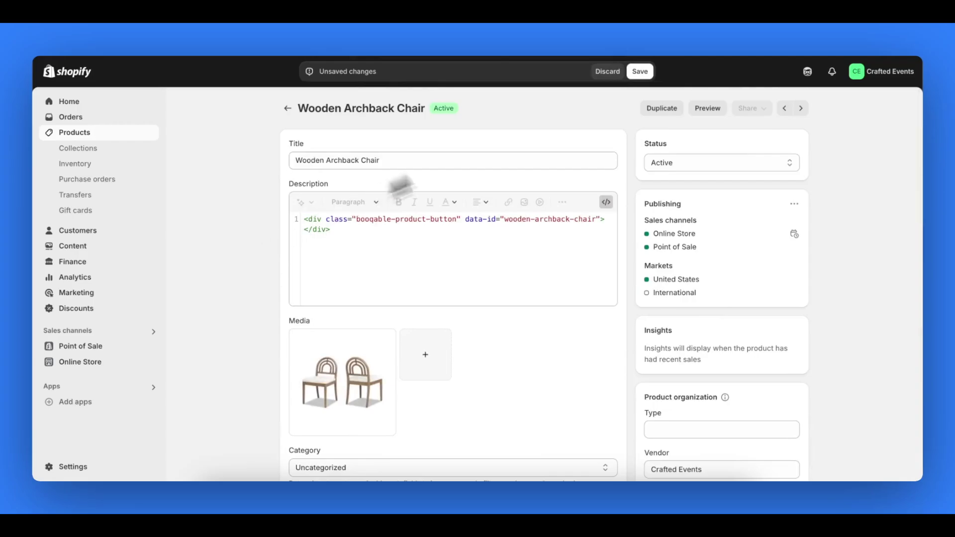
{"action": "left_click", "coordinate": [634, 75]}
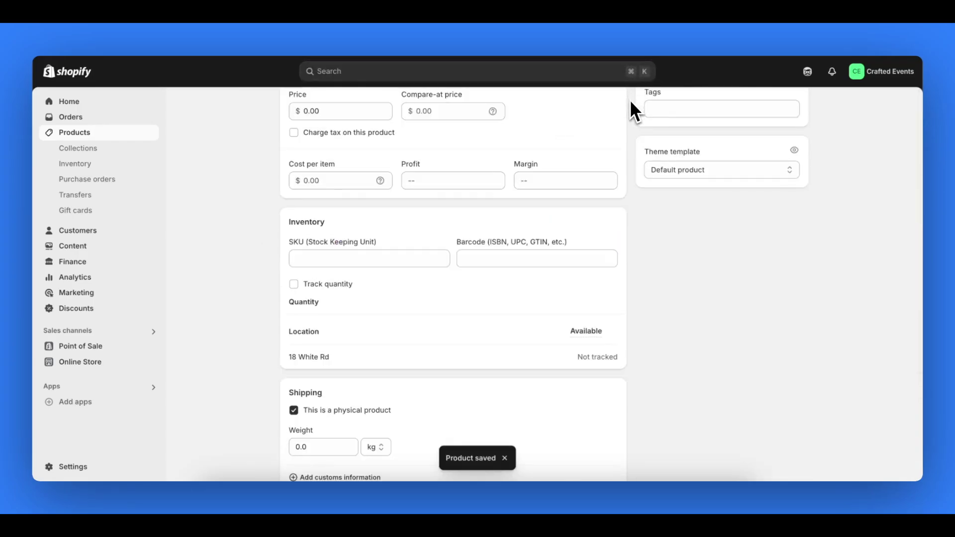
{"action": "scroll", "coordinate": [629, 99], "scroll_direction": "up", "scroll_amount": 10}
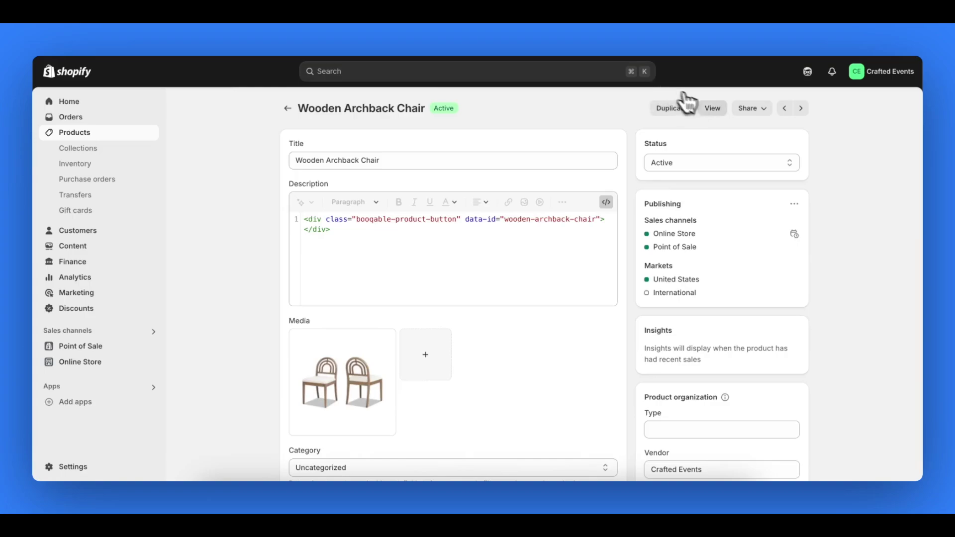
- On the storefront, check availability and add five Large Wooden Archback Chairs to the cart
{"action": "left_click", "coordinate": [712, 108]}
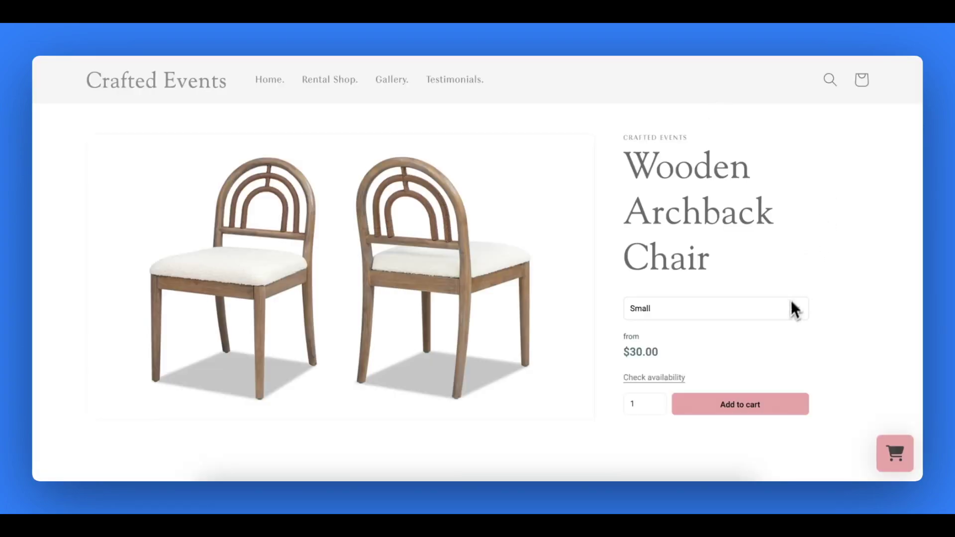
{"action": "left_click", "coordinate": [789, 304]}
{"action": "left_click", "coordinate": [781, 297]}
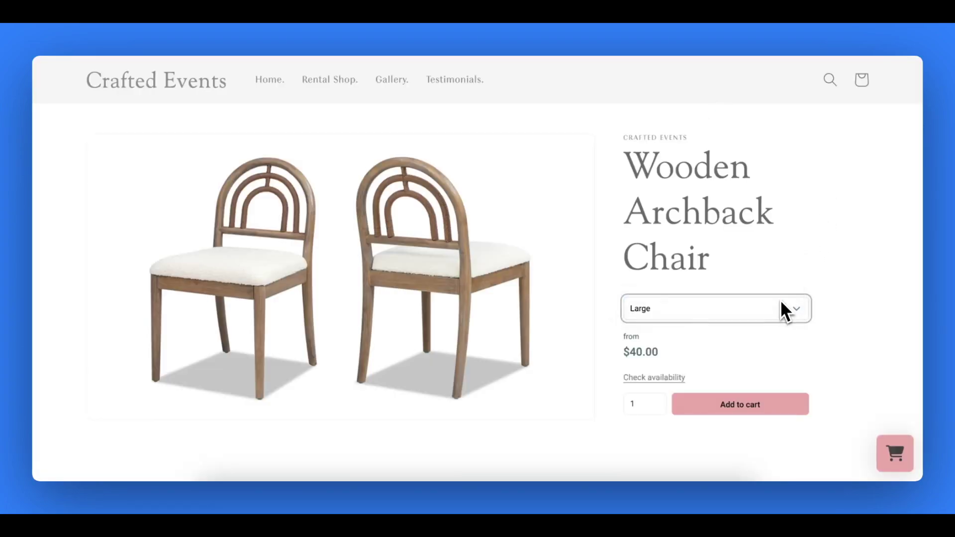
{"action": "left_click", "coordinate": [665, 377]}
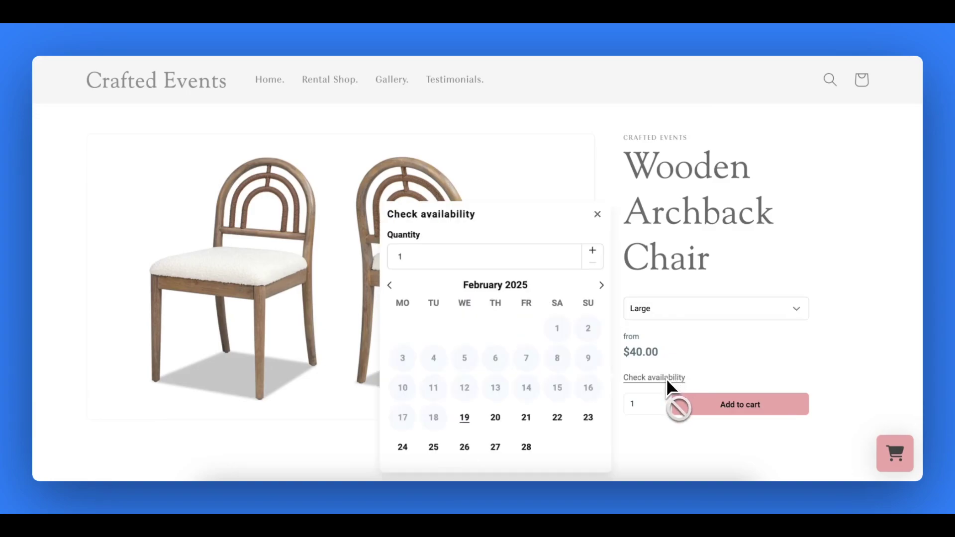
{"action": "left_click", "coordinate": [601, 286]}
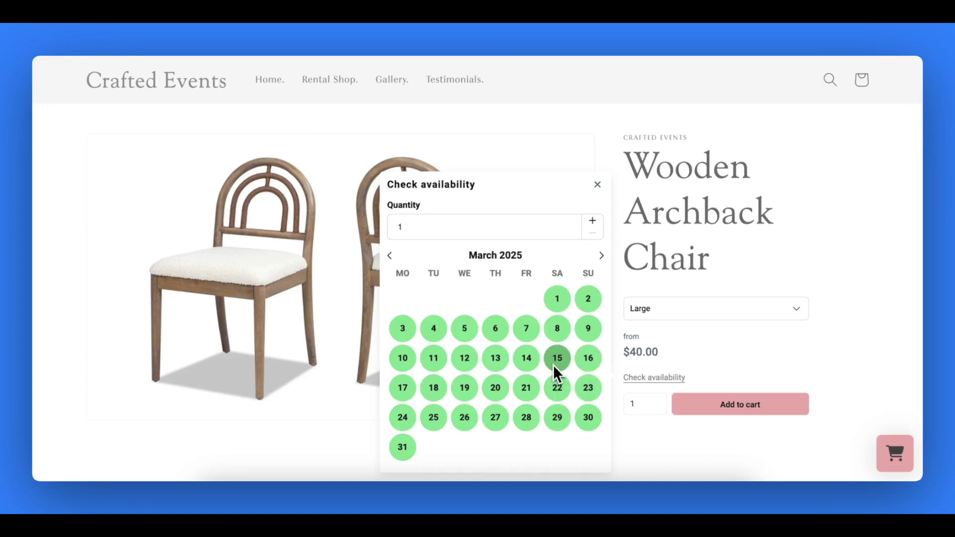
{"action": "left_click", "coordinate": [597, 184]}
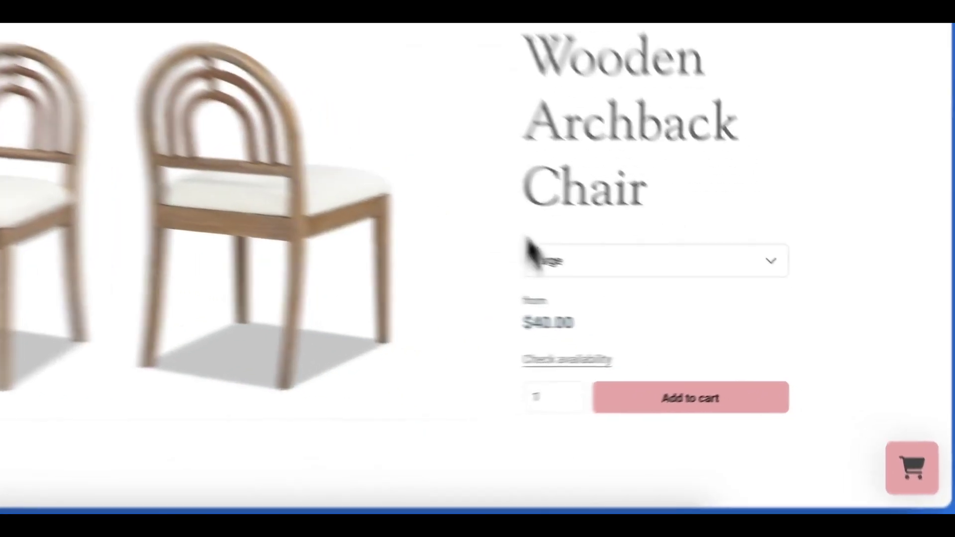
{"action": "left_click", "coordinate": [463, 382]}
{"action": "left_click", "coordinate": [462, 382]}
{"action": "left_click", "coordinate": [462, 382]}
{"action": "left_click", "coordinate": [462, 382]}
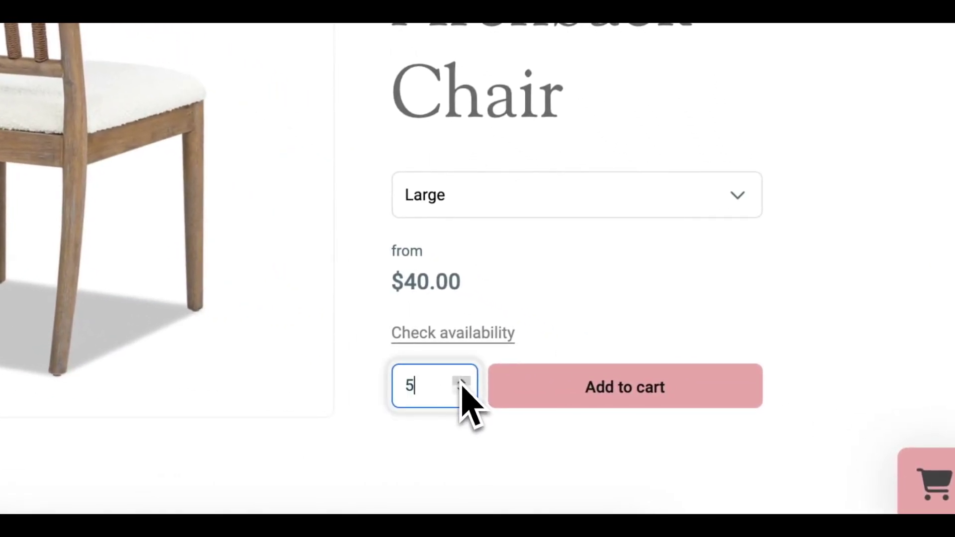
{"action": "left_click", "coordinate": [564, 398]}
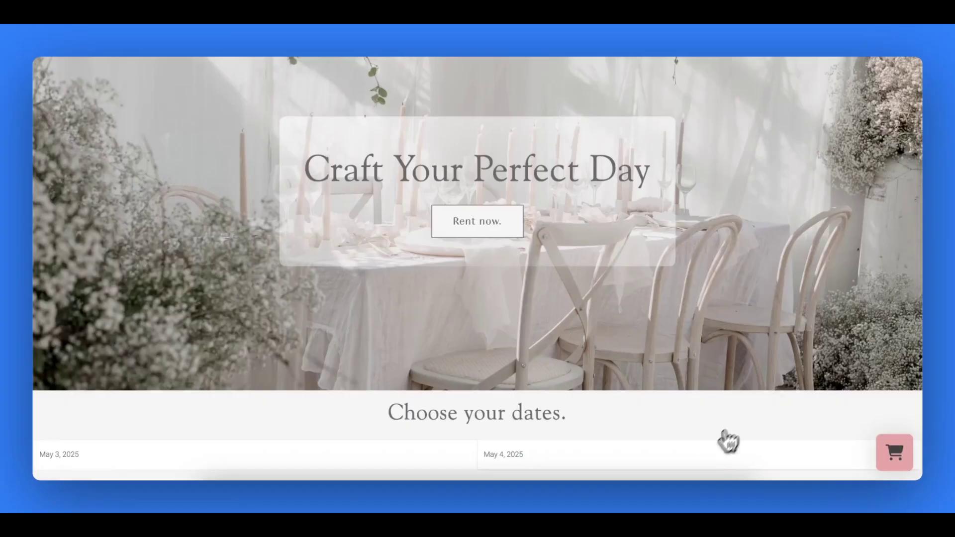
- Set the rental period to 4–18 May and copy Booqable's date picker embed code
{"action": "left_click", "coordinate": [705, 465]}
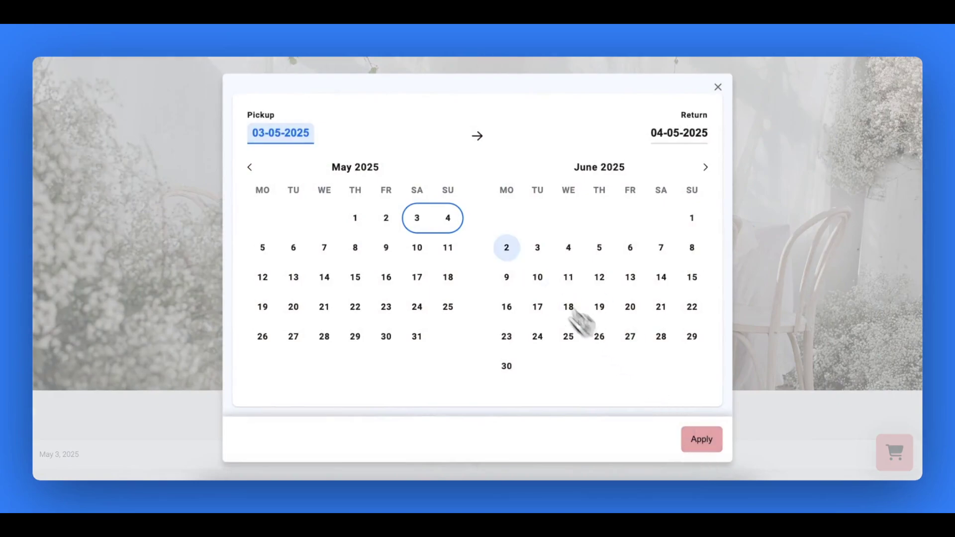
{"action": "left_click", "coordinate": [452, 219]}
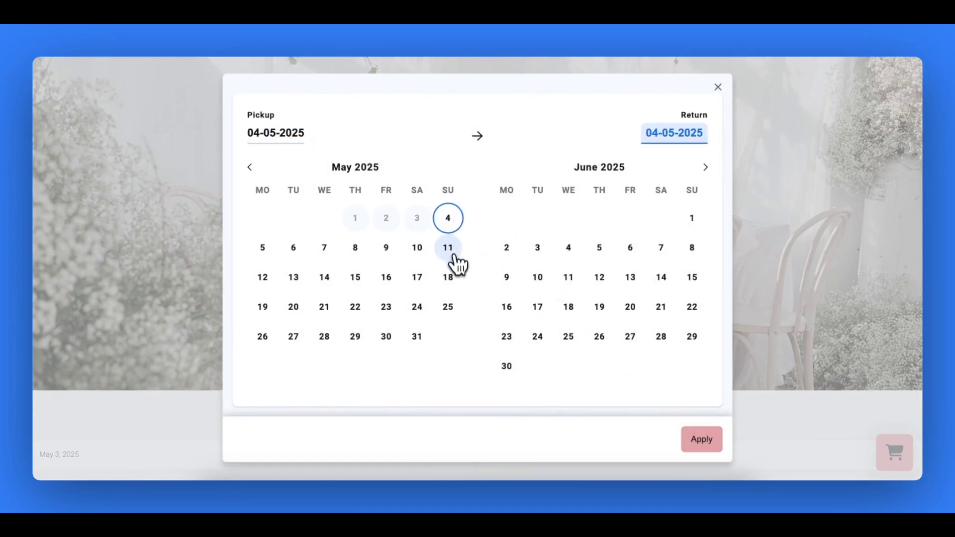
{"action": "left_click", "coordinate": [453, 281]}
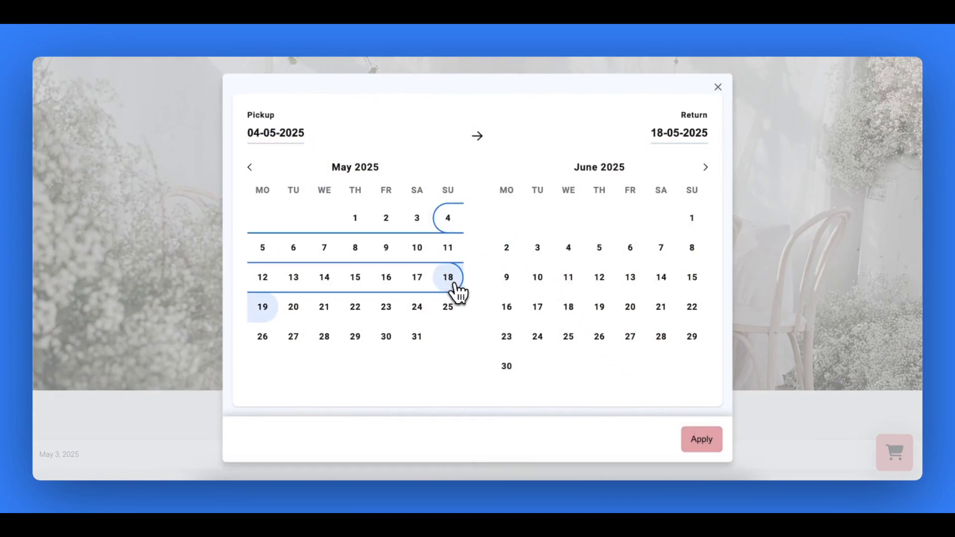
{"action": "left_click", "coordinate": [701, 453]}
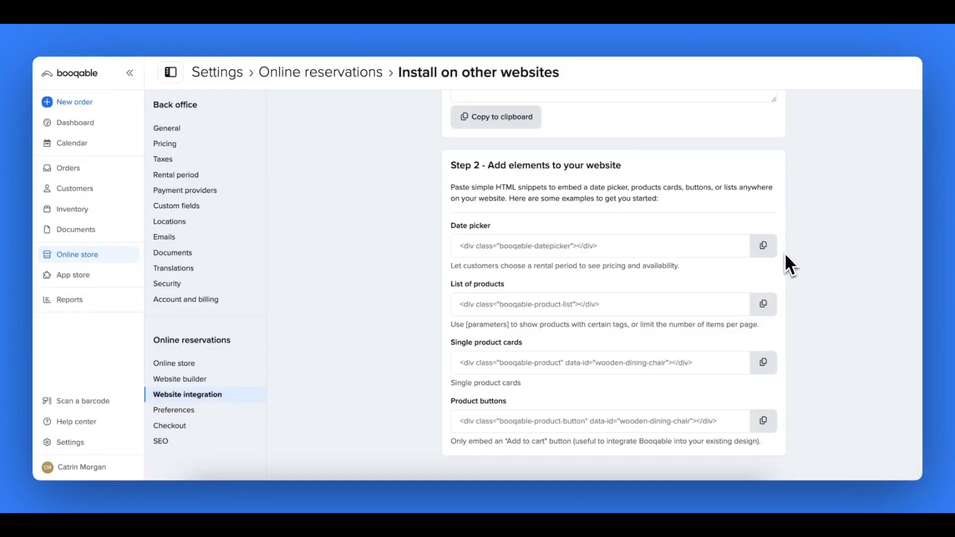
{"action": "left_click", "coordinate": [765, 255]}
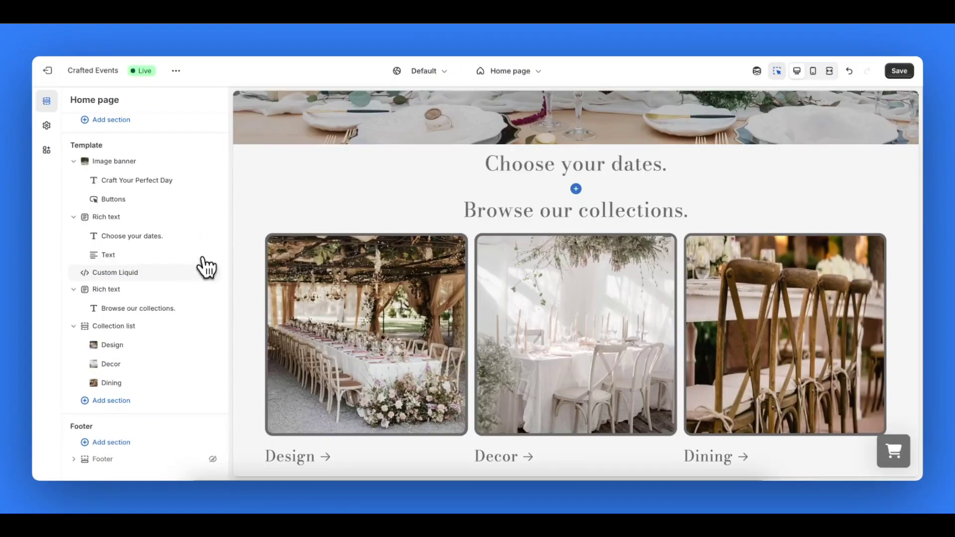
- Add a Custom Liquid section with the pasted Booqable datepicker div and 0 top/bottom padding, then save
{"action": "mouse_move", "coordinate": [201, 279]}
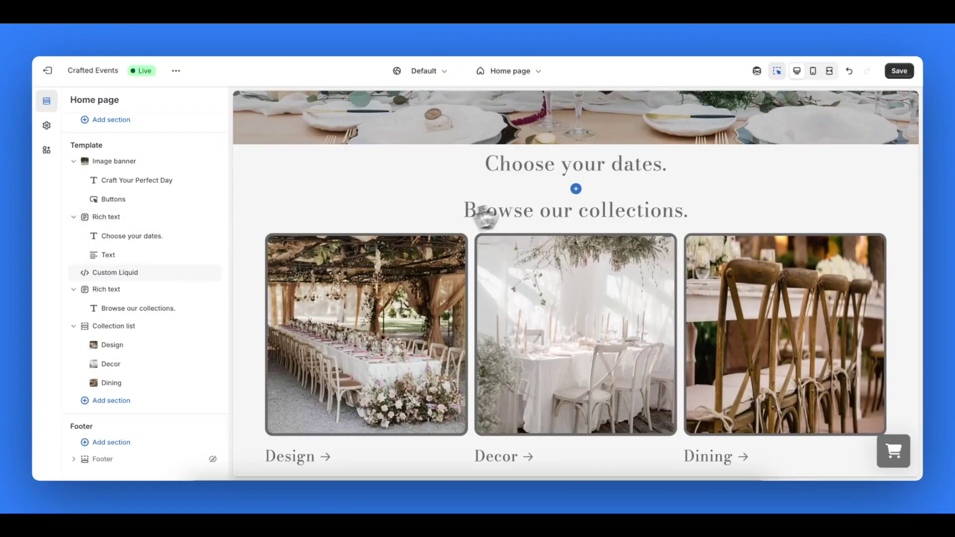
{"action": "left_click", "coordinate": [578, 194]}
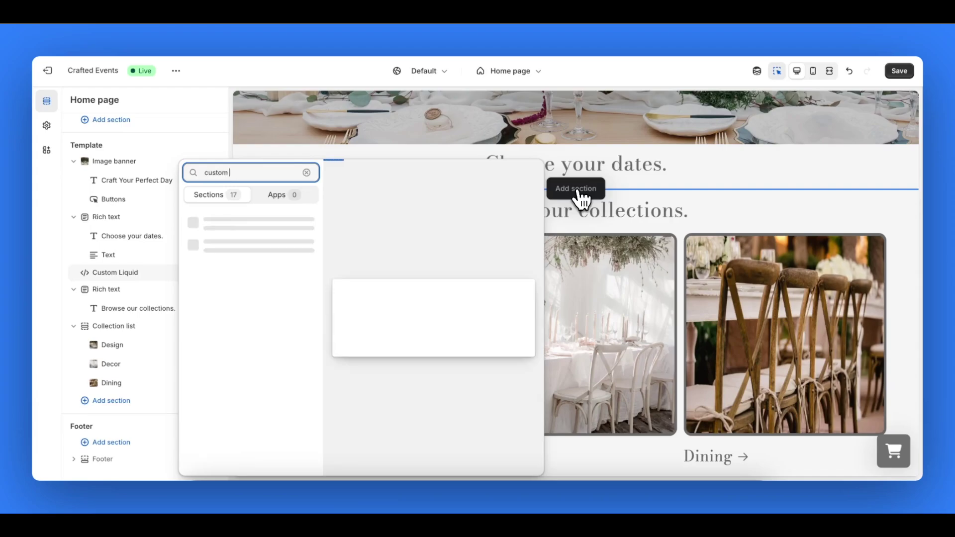
{"action": "left_click", "coordinate": [244, 220]}
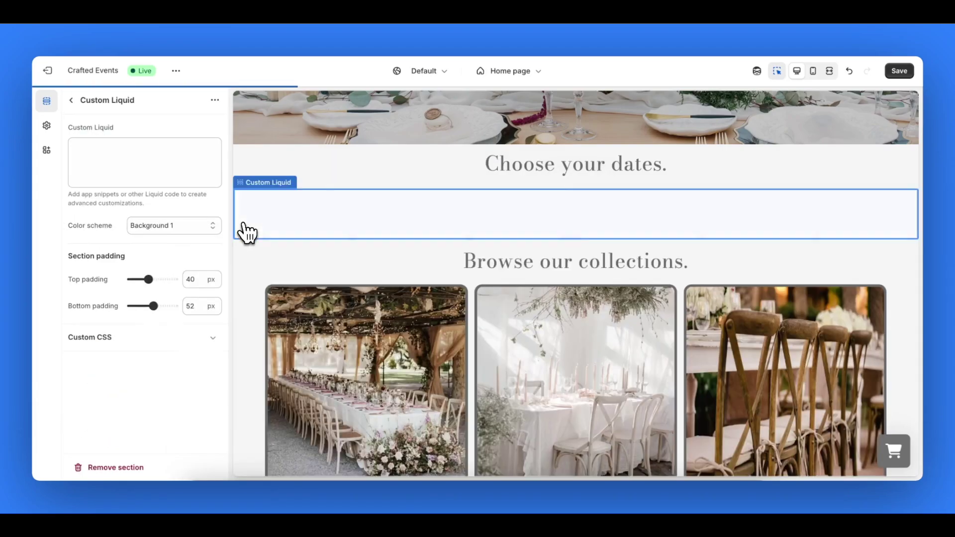
{"action": "left_click", "coordinate": [158, 174]}
{"action": "key", "text": "ctrl+v"}
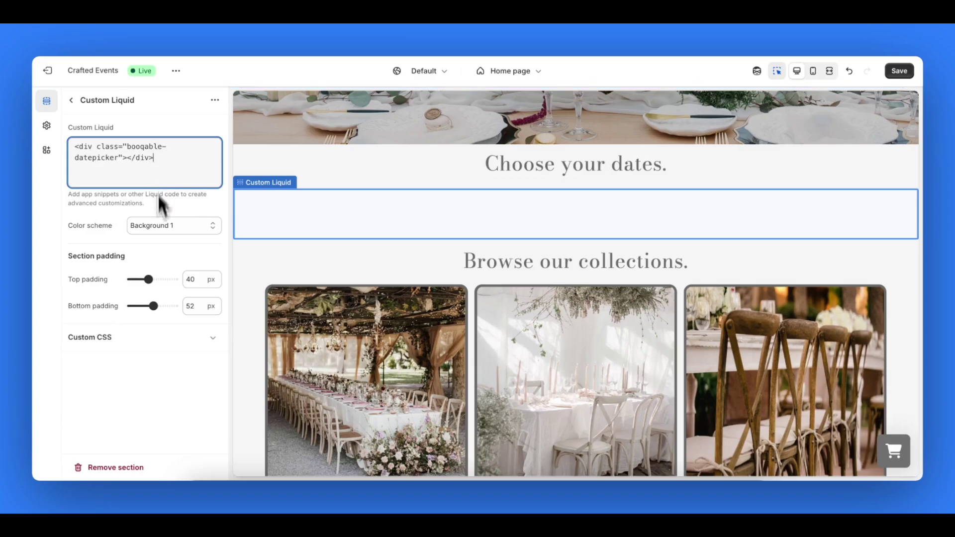
{"action": "left_click_drag", "start_coordinate": [149, 279], "coordinate": [132, 306]}
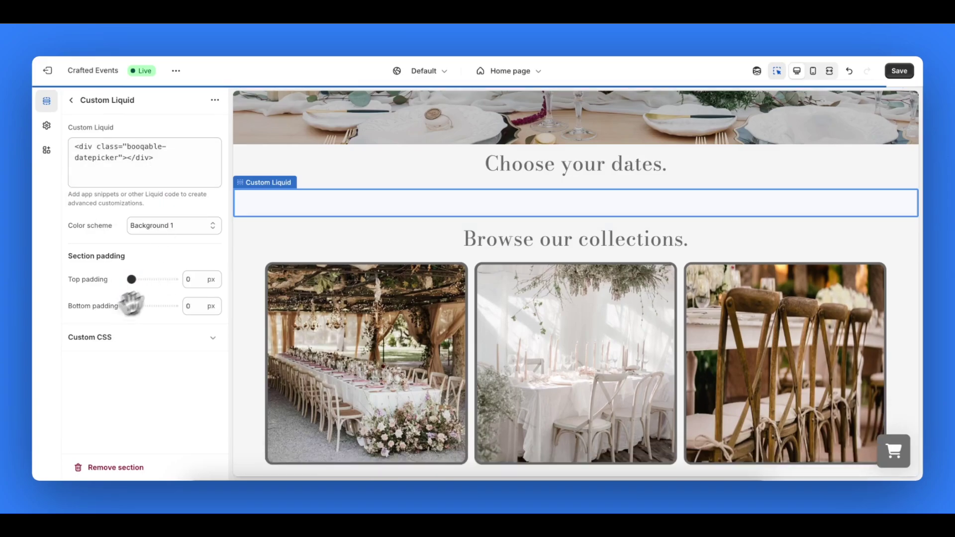
{"action": "left_click", "coordinate": [899, 71]}
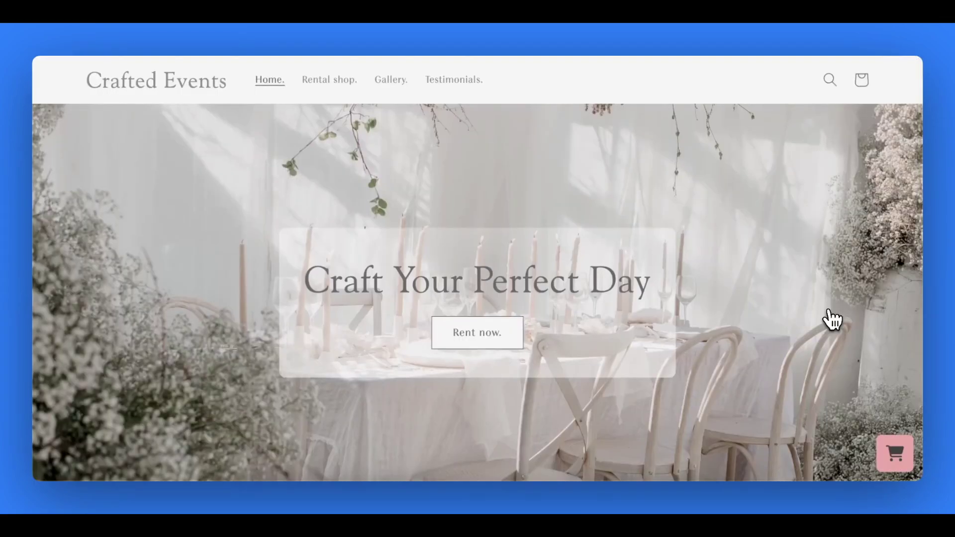
- Set the storefront date picker to 3–4 May 2025 and open the Rental shop products
{"action": "mouse_move", "coordinate": [888, 453]}
{"action": "scroll", "coordinate": [848, 411], "scroll_direction": "down", "scroll_amount": 2}
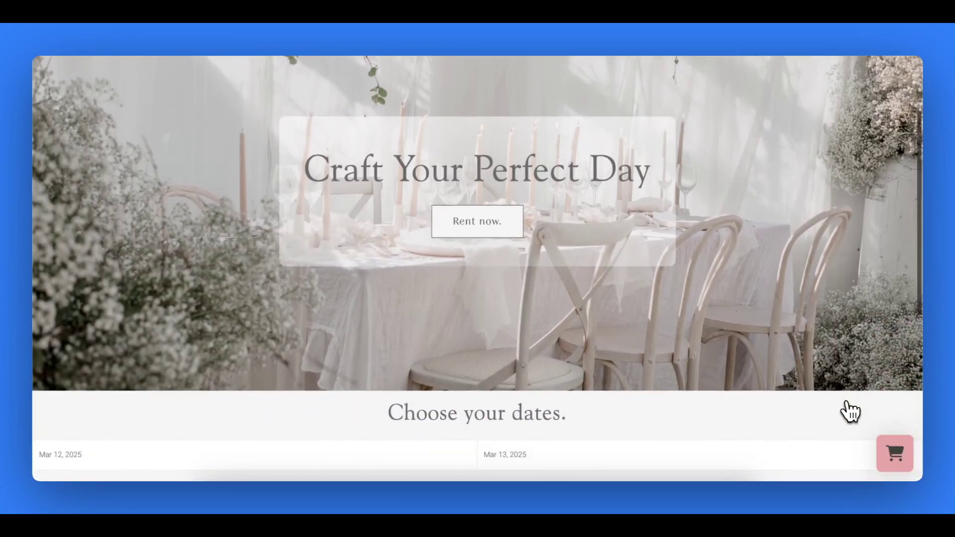
{"action": "left_click", "coordinate": [753, 457]}
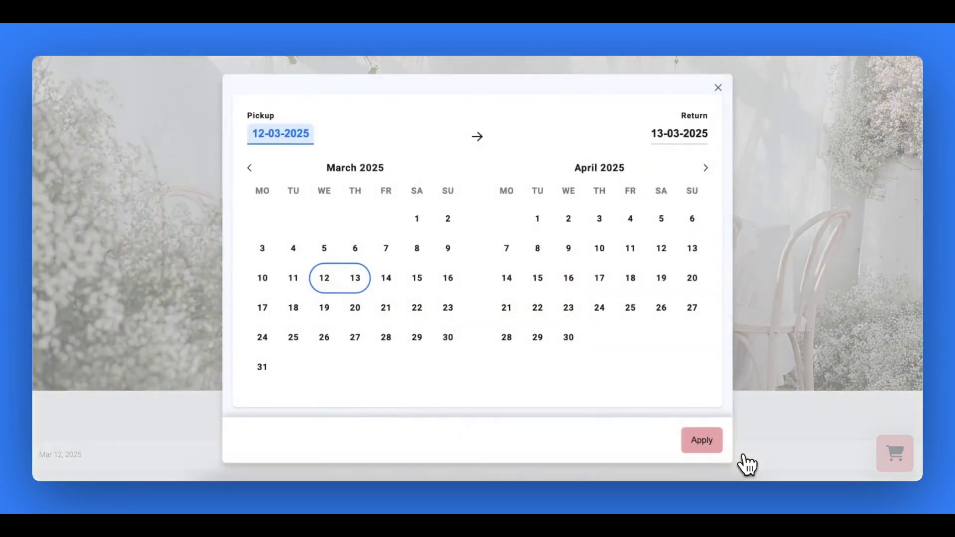
{"action": "left_click", "coordinate": [705, 168]}
{"action": "left_click", "coordinate": [677, 222]}
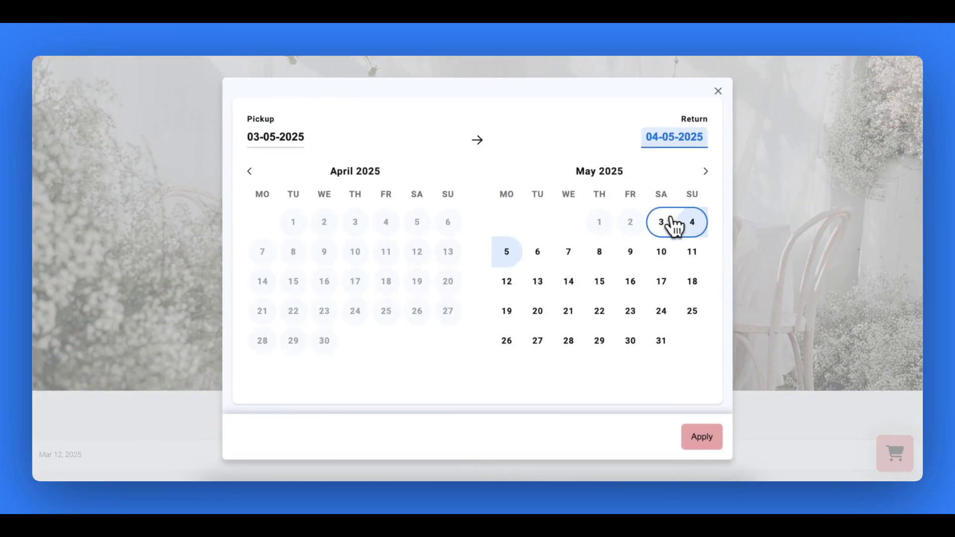
{"action": "left_click", "coordinate": [695, 228]}
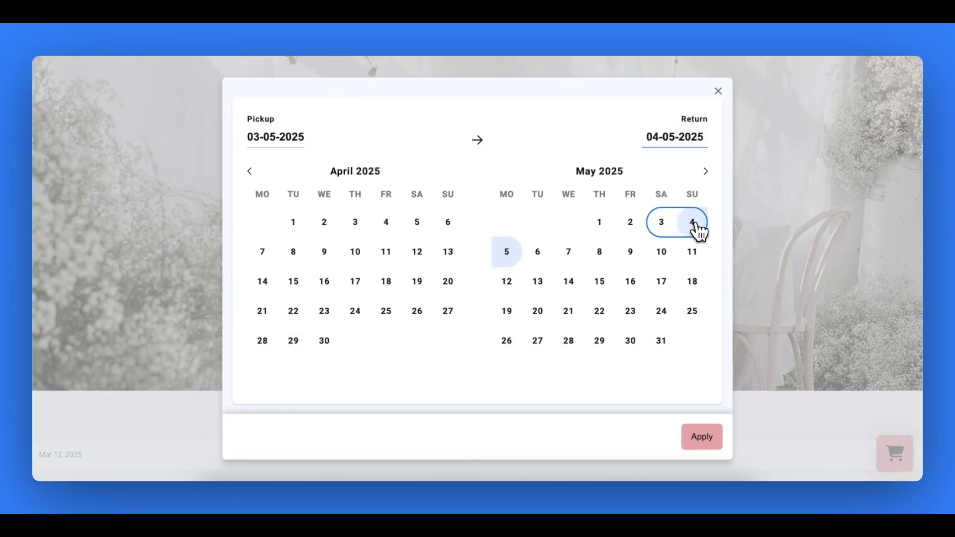
{"action": "left_click", "coordinate": [714, 439]}
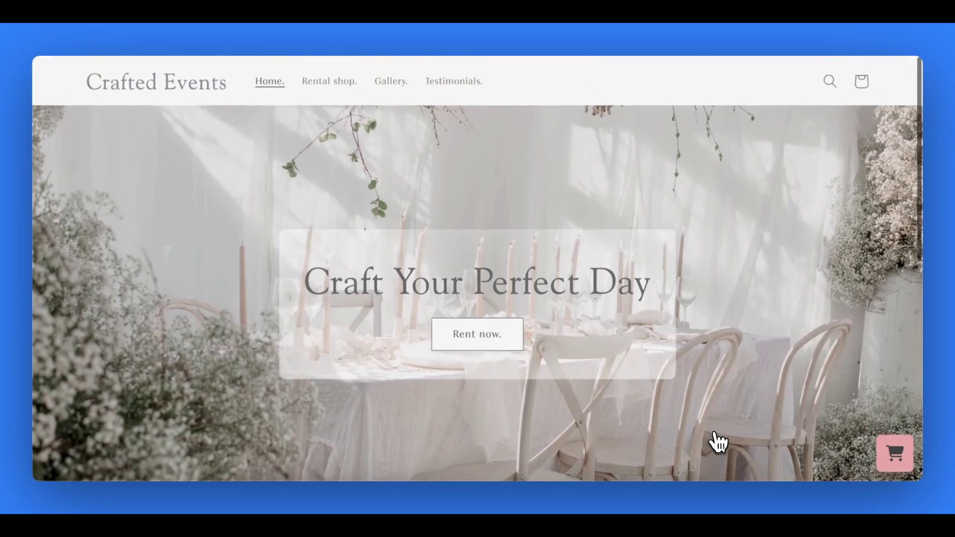
{"action": "left_click", "coordinate": [517, 343]}
{"action": "scroll", "coordinate": [903, 239], "scroll_direction": "up", "scroll_amount": 5}
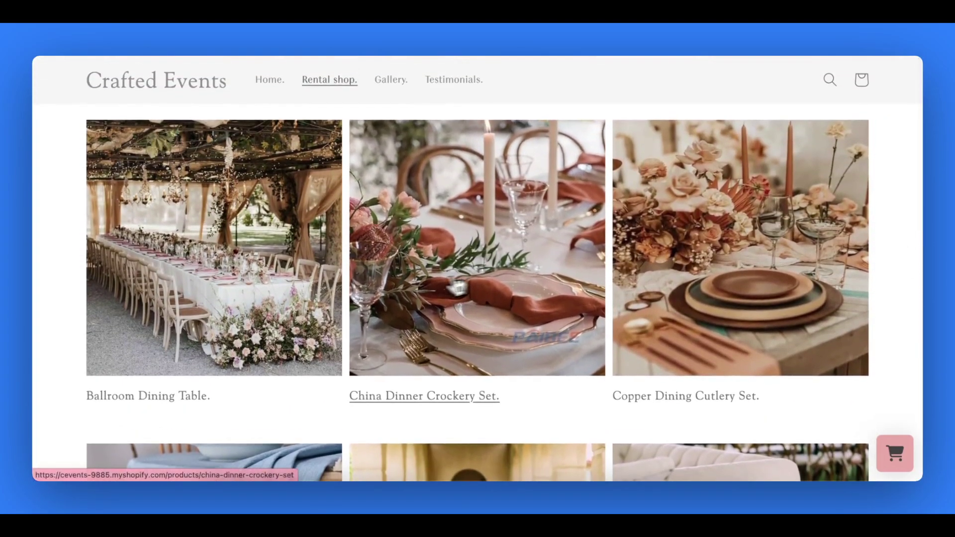
- Add the Ballroom Dining Table for 3–4 May to the cart and proceed to checkout
{"action": "left_click", "coordinate": [263, 290]}
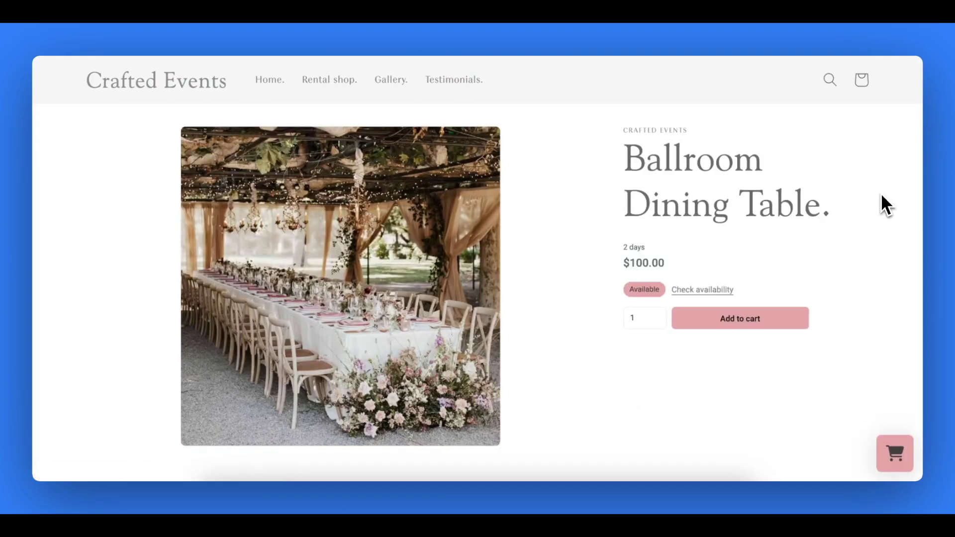
{"action": "left_click", "coordinate": [709, 291]}
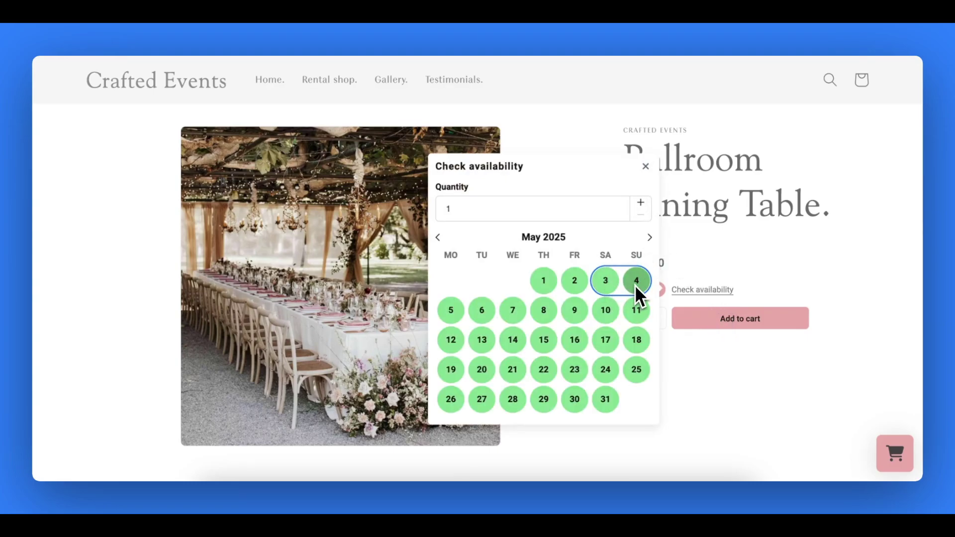
{"action": "left_click", "coordinate": [708, 324]}
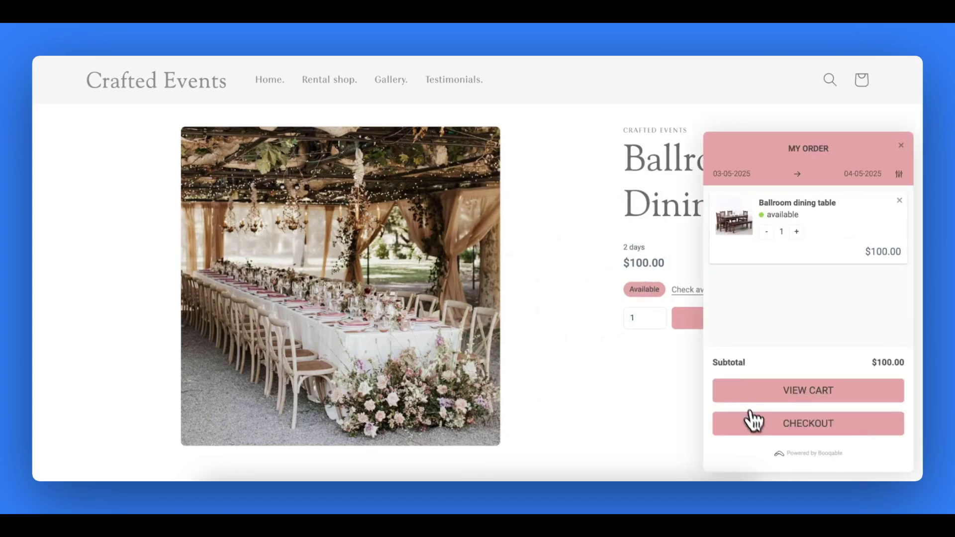
{"action": "left_click", "coordinate": [761, 428]}
- Confirm the checkout order, then open the customer's order in Booqable's back office
{"action": "scroll", "coordinate": [906, 348], "scroll_direction": "down", "scroll_amount": 6}
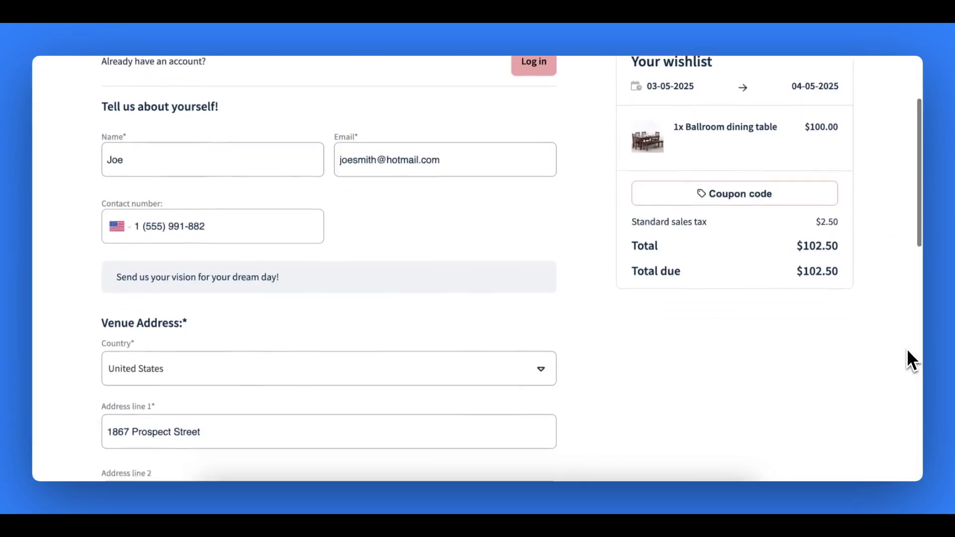
{"action": "scroll", "coordinate": [906, 348], "scroll_direction": "down", "scroll_amount": 8}
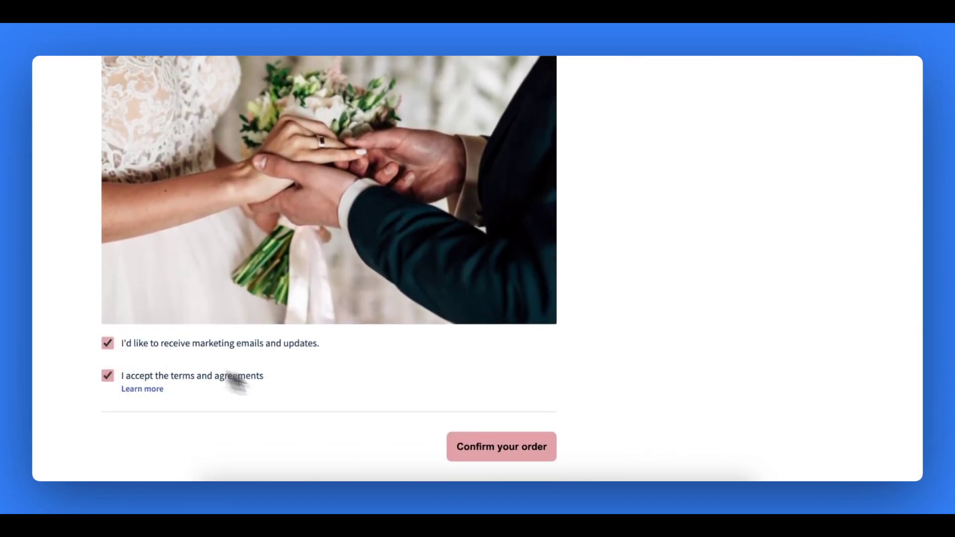
{"action": "left_click", "coordinate": [477, 450]}
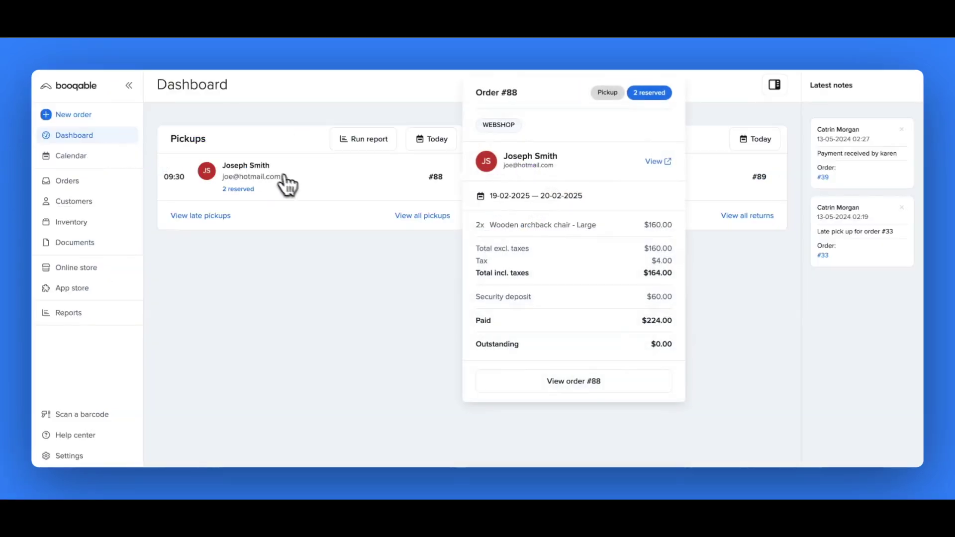
{"action": "left_click", "coordinate": [277, 186]}
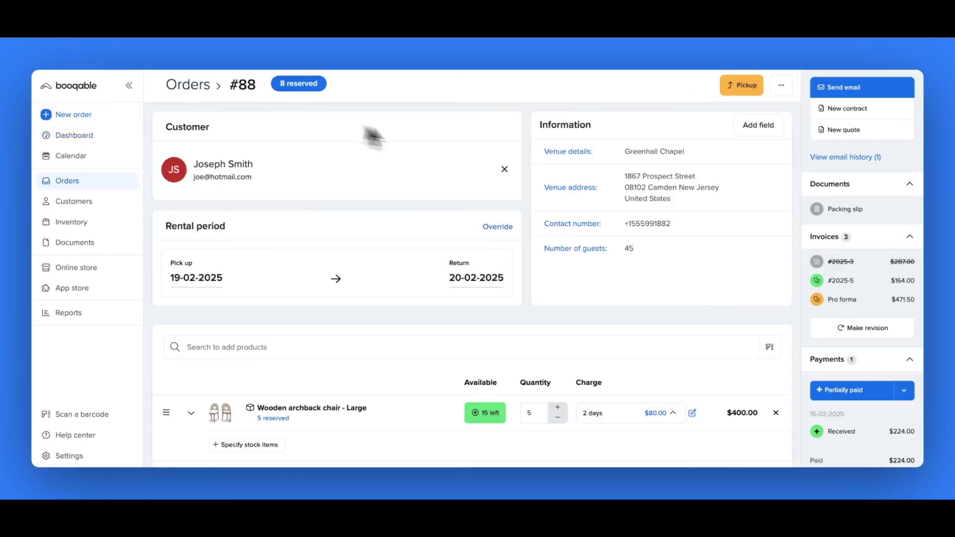
- Pick up all 8 items, assigning WOOD_ARCH_CHAIR units, ALTER_STAND-4 and VINTAGE_WOODEN_DINING_TAB-3
{"action": "left_click", "coordinate": [739, 89]}
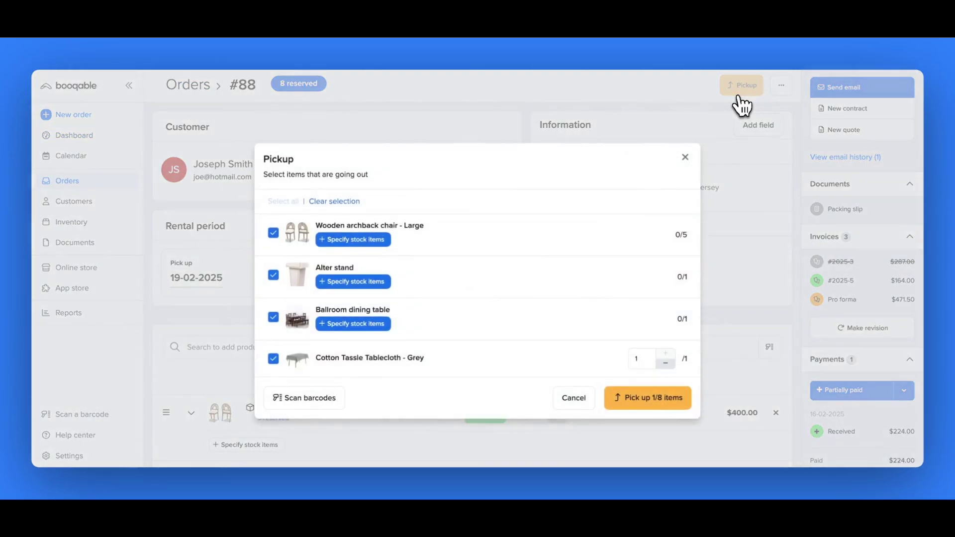
{"action": "left_click", "coordinate": [386, 241]}
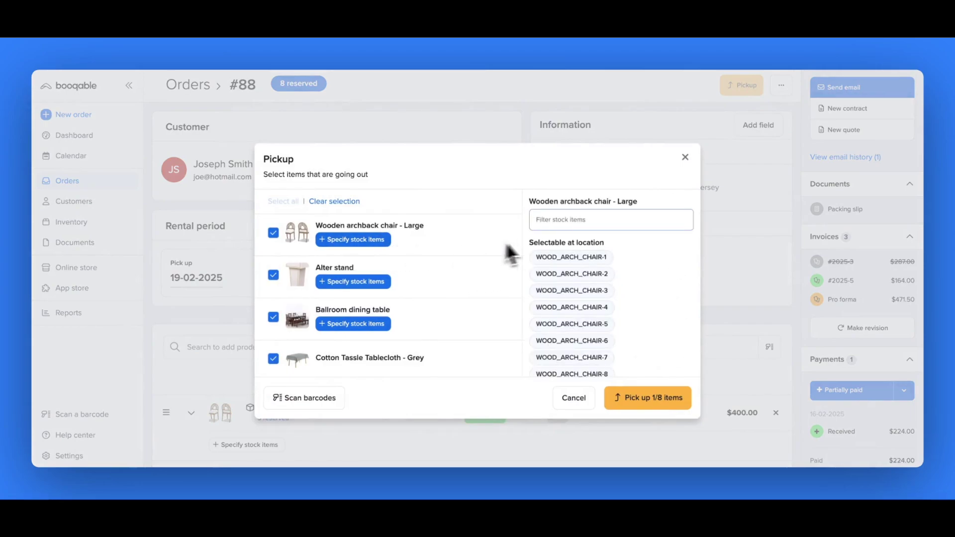
{"action": "left_click", "coordinate": [558, 257]}
{"action": "left_click", "coordinate": [558, 257]}
{"action": "left_click", "coordinate": [558, 257]}
{"action": "left_click", "coordinate": [558, 258]}
{"action": "left_click", "coordinate": [558, 257]}
{"action": "left_click", "coordinate": [356, 282]}
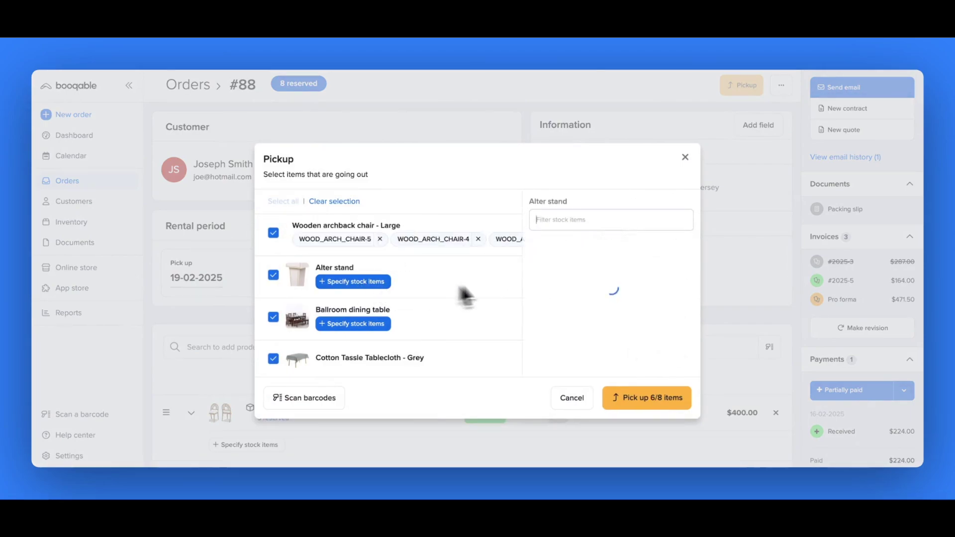
{"action": "left_click", "coordinate": [566, 285]}
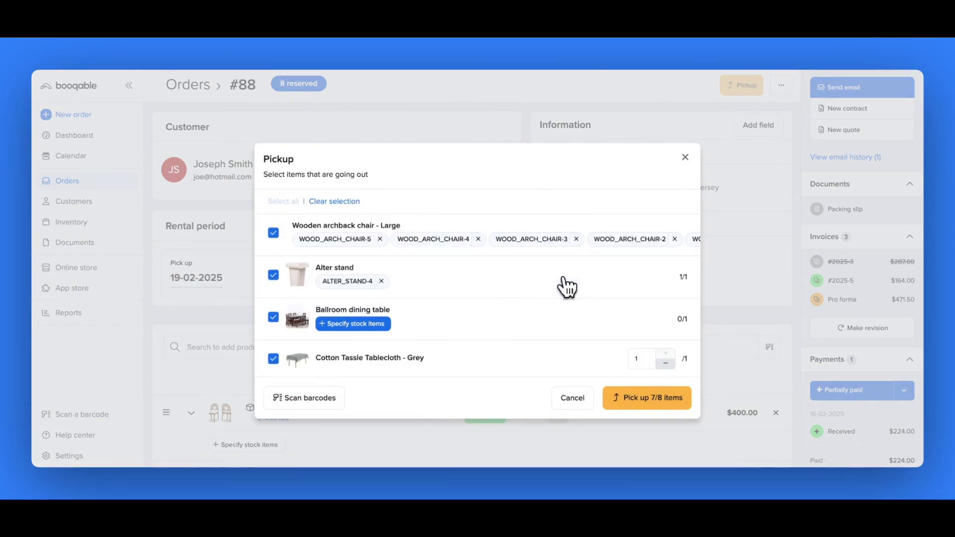
{"action": "left_click", "coordinate": [370, 325]}
{"action": "left_click", "coordinate": [590, 309]}
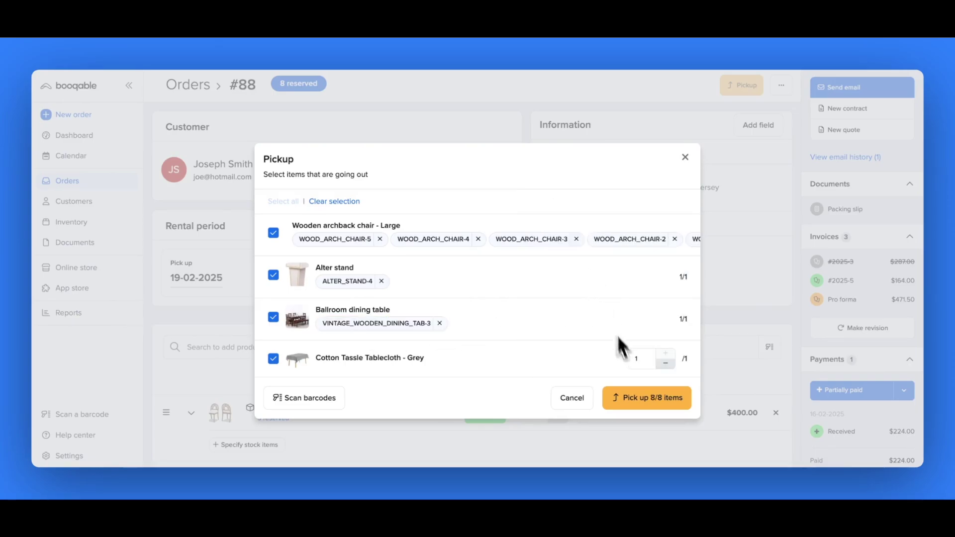
{"action": "left_click", "coordinate": [641, 398]}
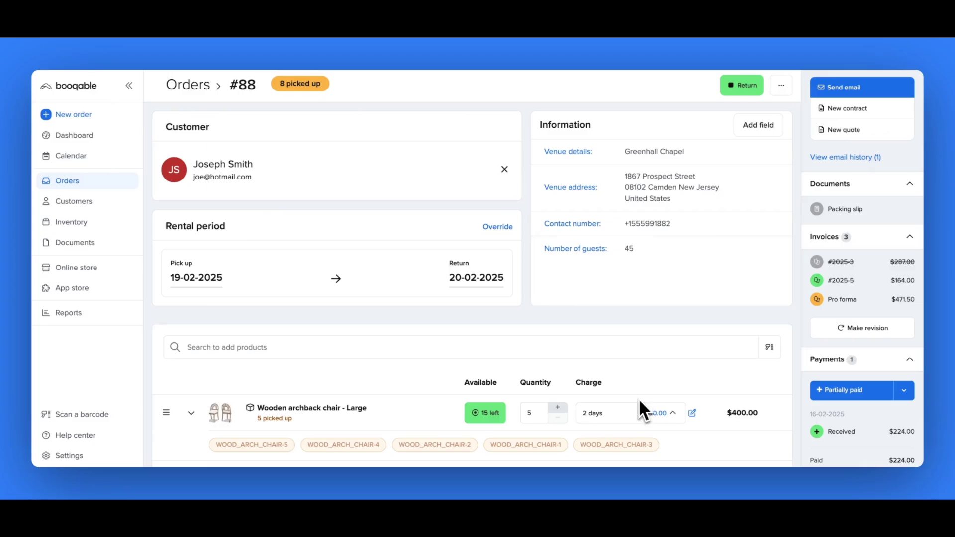
- Register a manual payment of $561.50 to settle the order's balance
{"action": "left_click", "coordinate": [838, 393]}
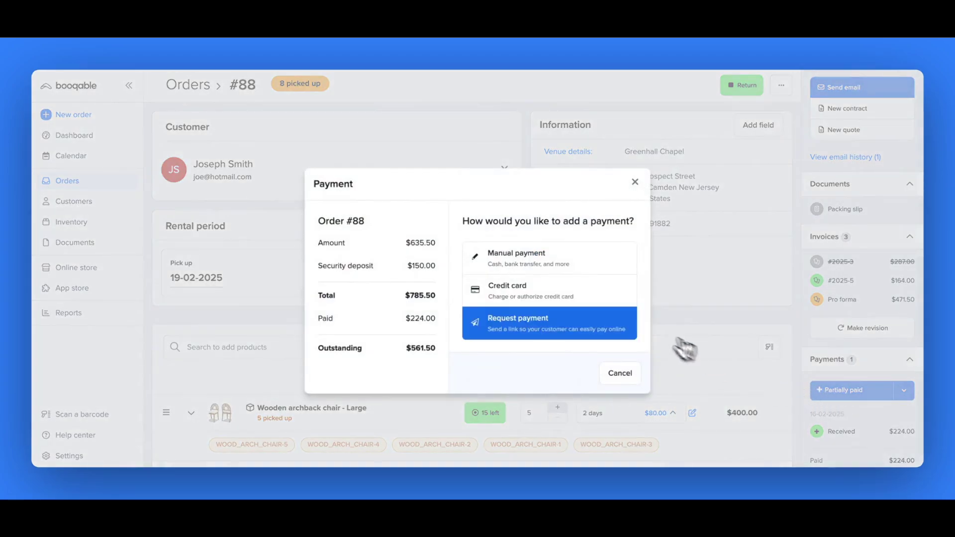
{"action": "left_click", "coordinate": [577, 266]}
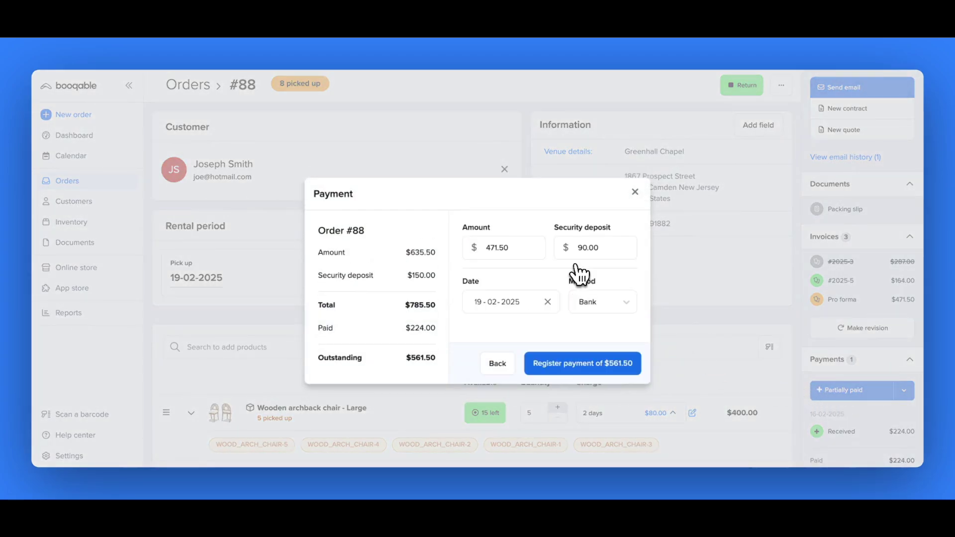
{"action": "left_click", "coordinate": [571, 366]}
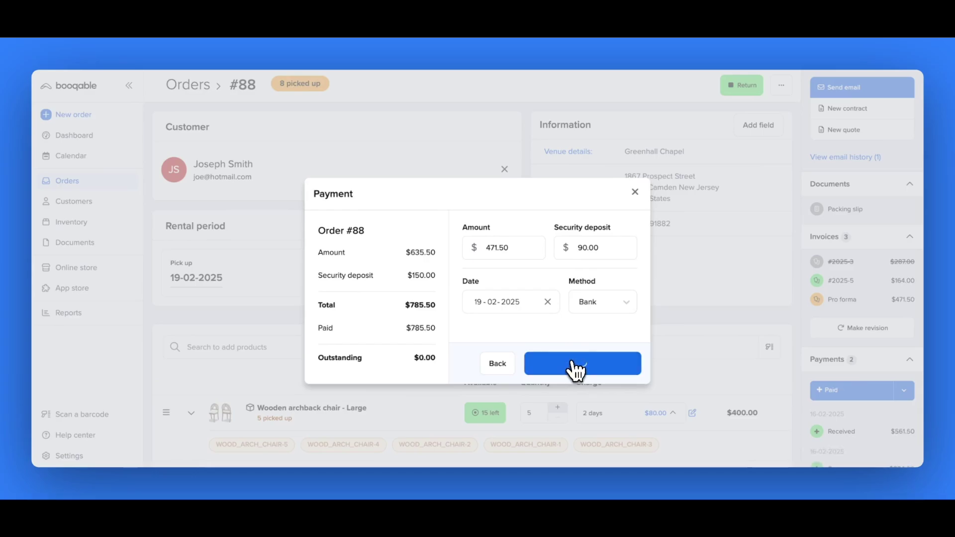
- Review the order's bookings in the Calendar
{"action": "left_click", "coordinate": [118, 158]}
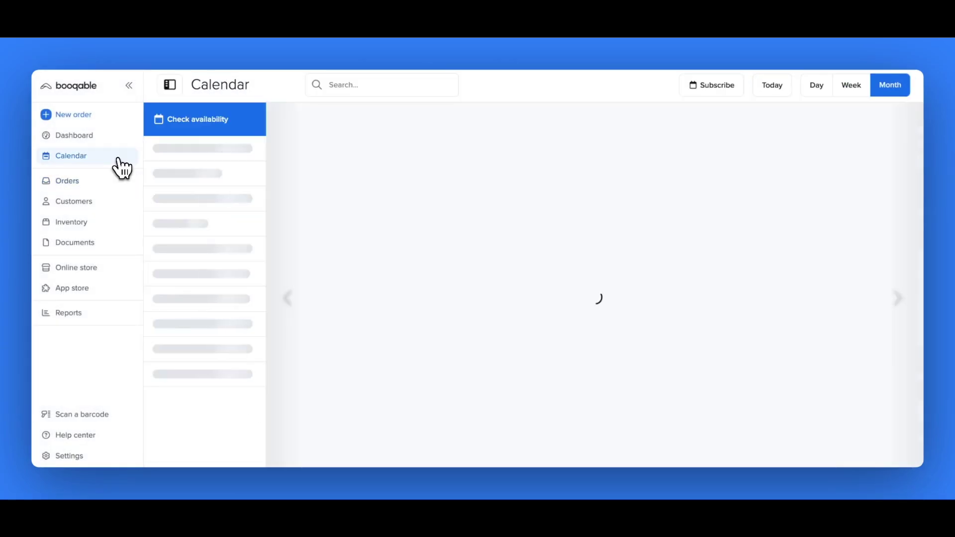
{"action": "mouse_move", "coordinate": [316, 200]}
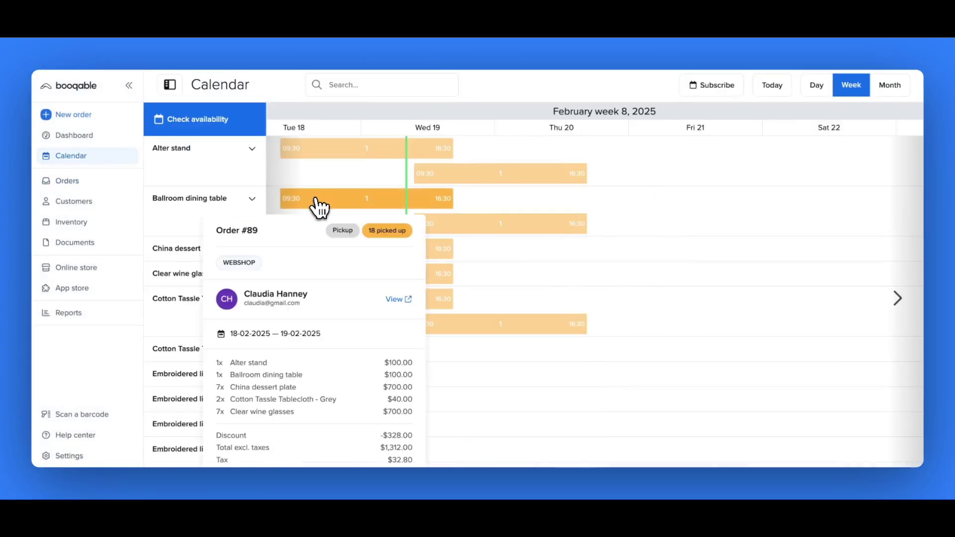
{"action": "mouse_move", "coordinate": [578, 227]}
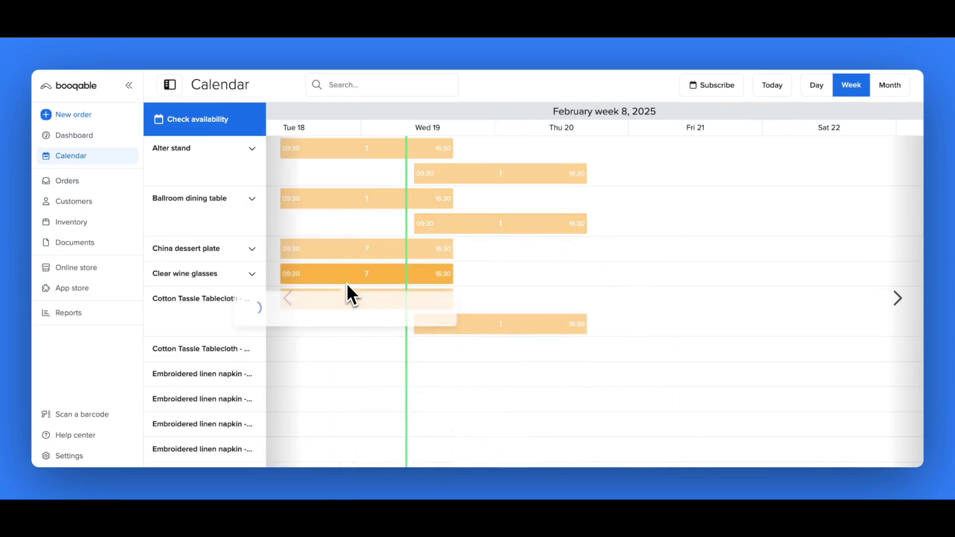
{"action": "mouse_move", "coordinate": [347, 284]}
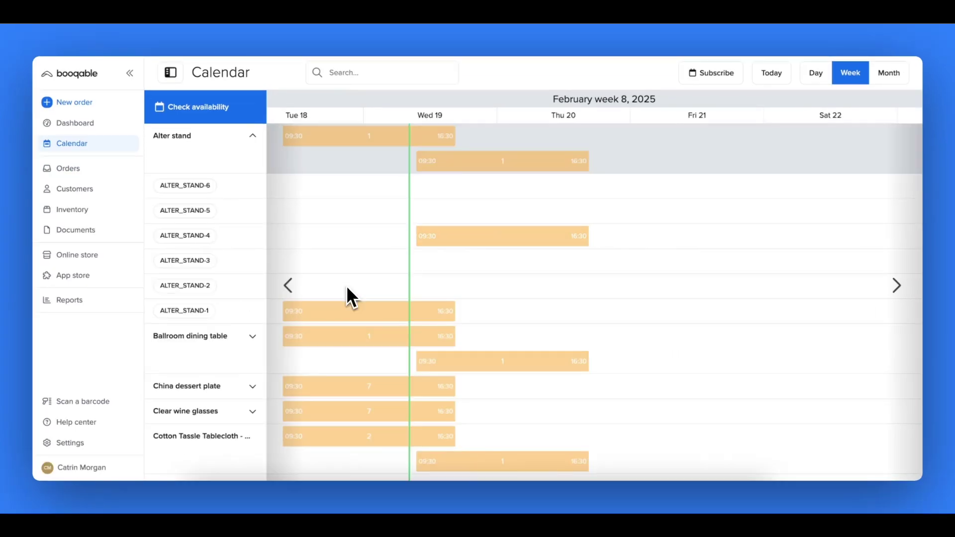
- Open order #88 from the Orders list and create a new contract for it
{"action": "left_click", "coordinate": [131, 175]}
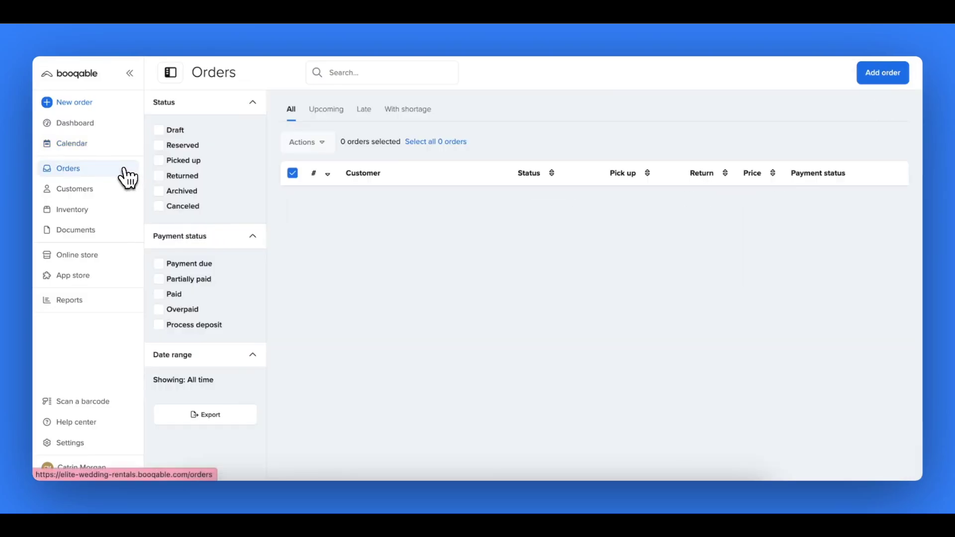
{"action": "left_click", "coordinate": [380, 239]}
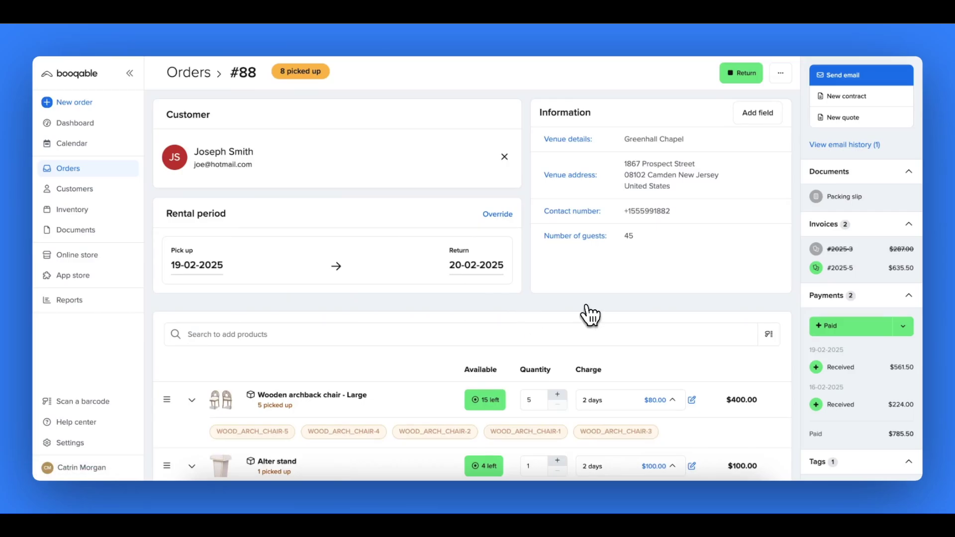
{"action": "left_click", "coordinate": [845, 99]}
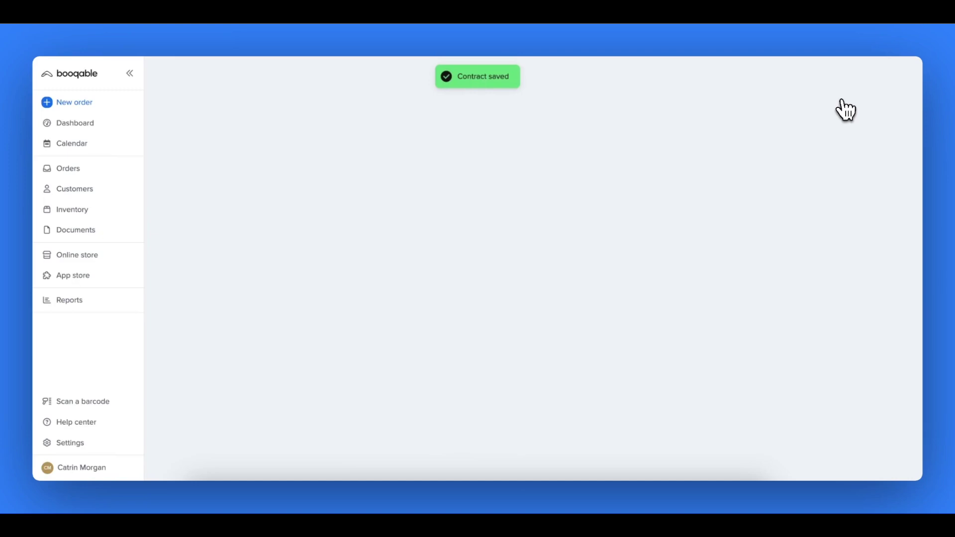
- Confirm the order #88 contract with a drawn signature
{"action": "scroll", "coordinate": [688, 305], "scroll_direction": "down", "scroll_amount": 7}
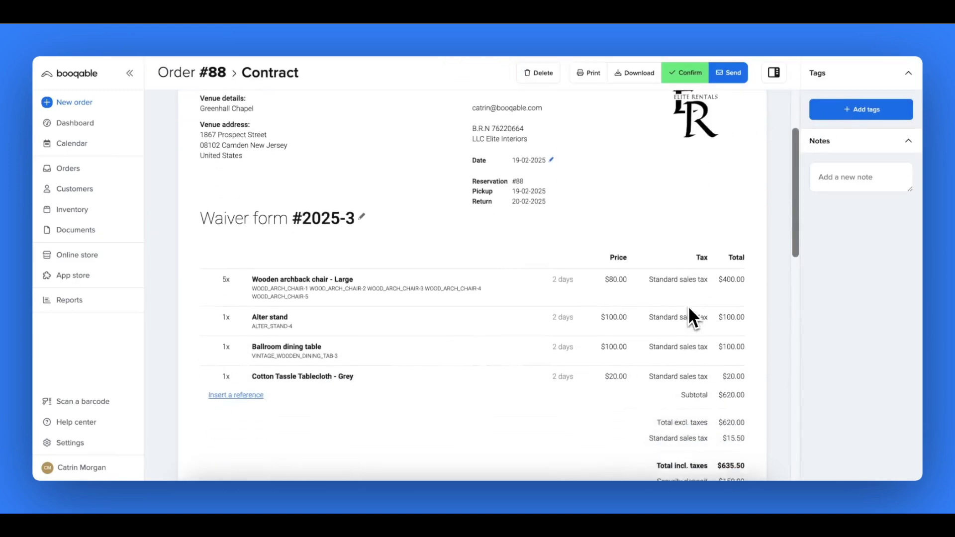
{"action": "scroll", "coordinate": [687, 306], "scroll_direction": "down", "scroll_amount": 8}
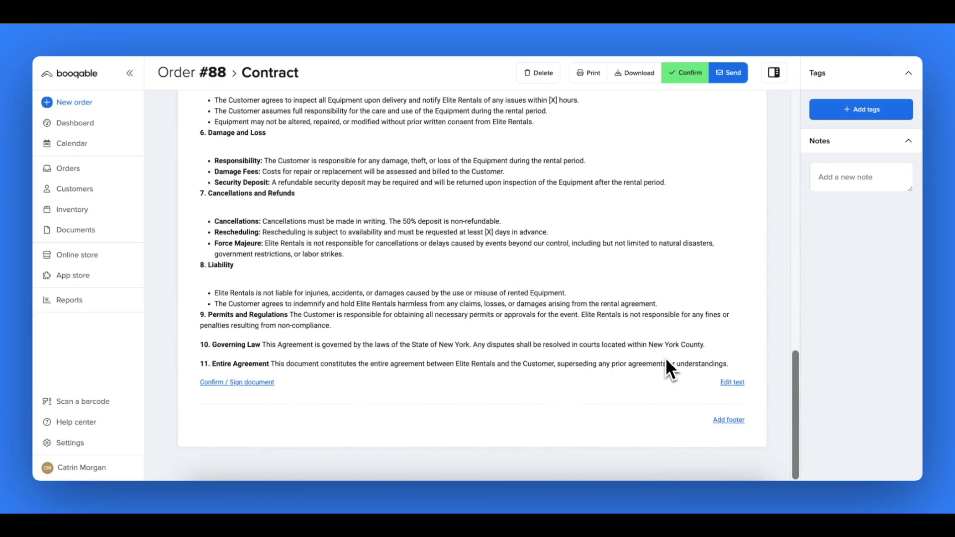
{"action": "left_click", "coordinate": [684, 73]}
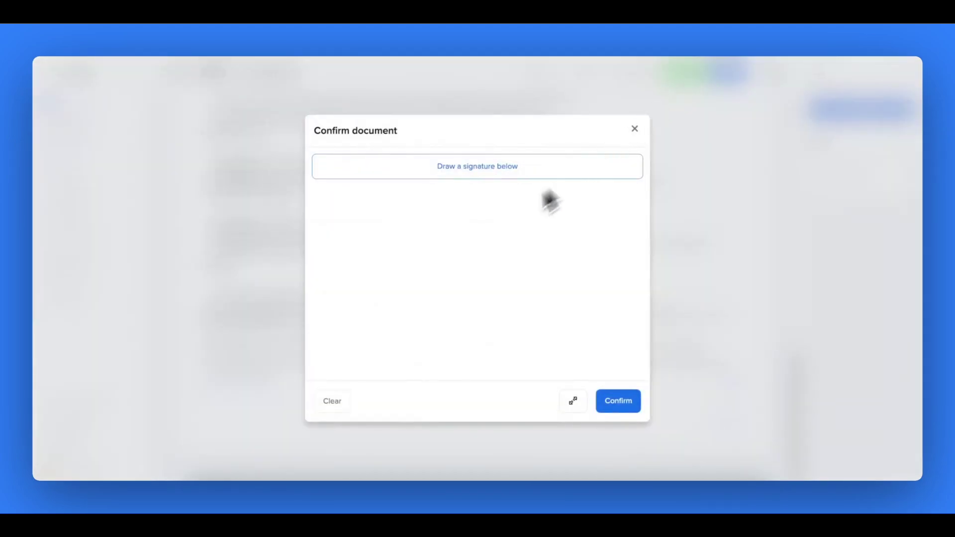
{"action": "mouse_move", "coordinate": [450, 239]}
{"action": "left_mouse_down"}
{"action": "mouse_move", "coordinate": [405, 273]}
{"action": "mouse_move", "coordinate": [480, 291]}
{"action": "mouse_move", "coordinate": [482, 338]}
{"action": "mouse_move", "coordinate": [541, 301]}
{"action": "left_mouse_up"}
{"action": "left_click", "coordinate": [608, 408]}
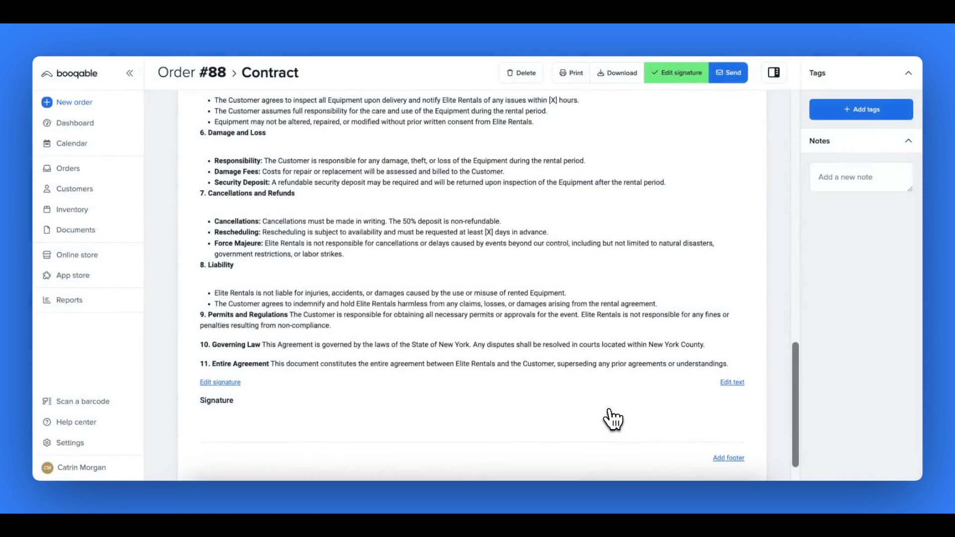
- Start a new email to send the signed contract
{"action": "scroll", "coordinate": [613, 419], "scroll_direction": "down", "scroll_amount": 2}
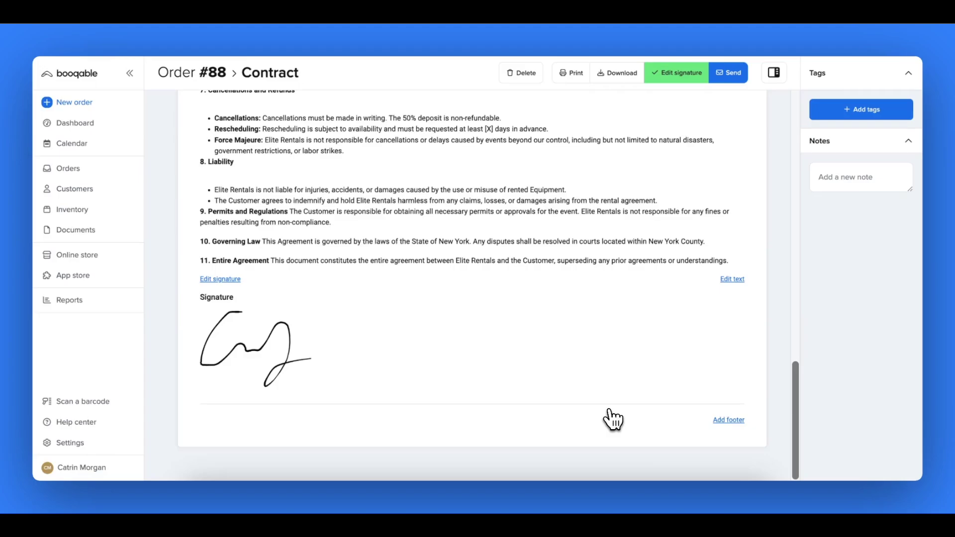
{"action": "scroll", "coordinate": [613, 419], "scroll_direction": "up", "scroll_amount": 15}
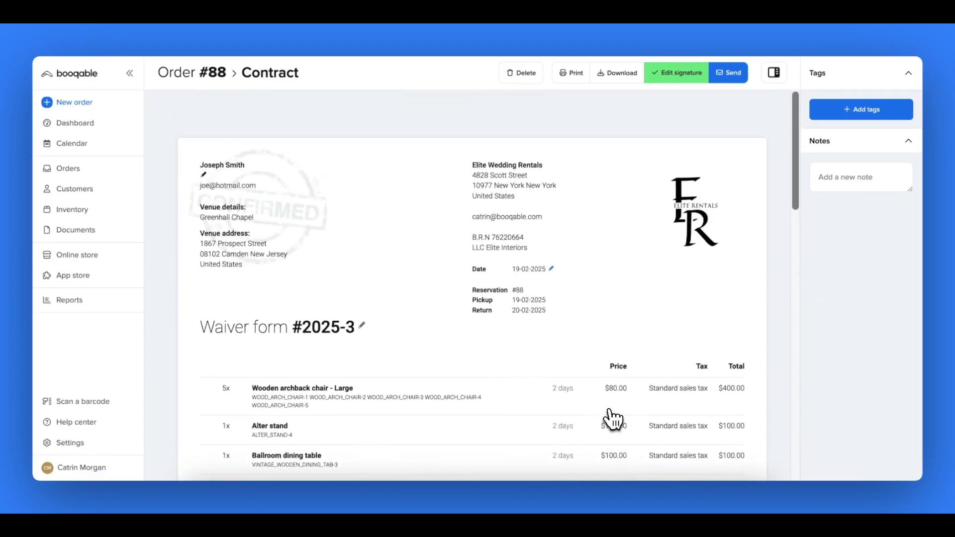
{"action": "left_click", "coordinate": [729, 74]}
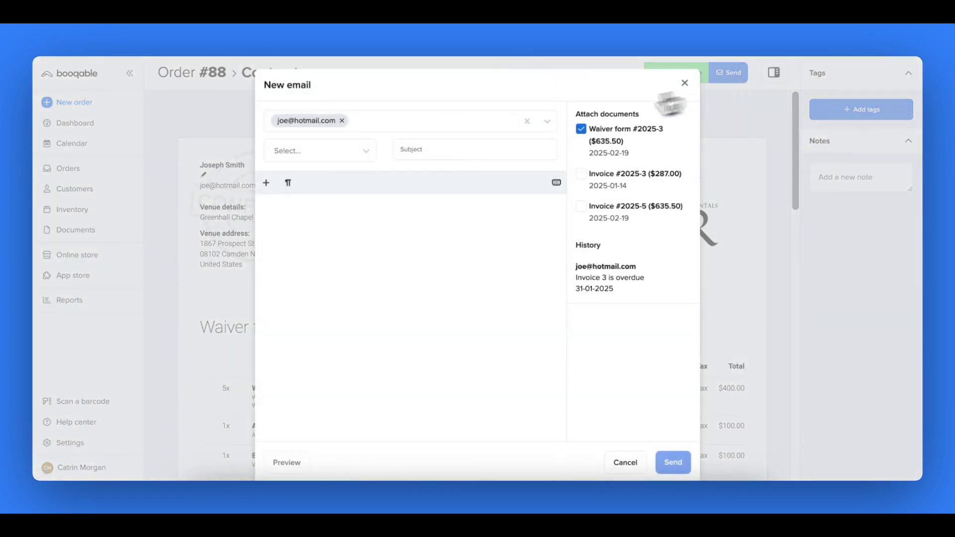
- Send the email using the Send contract template to the customer
{"action": "left_click", "coordinate": [365, 153]}
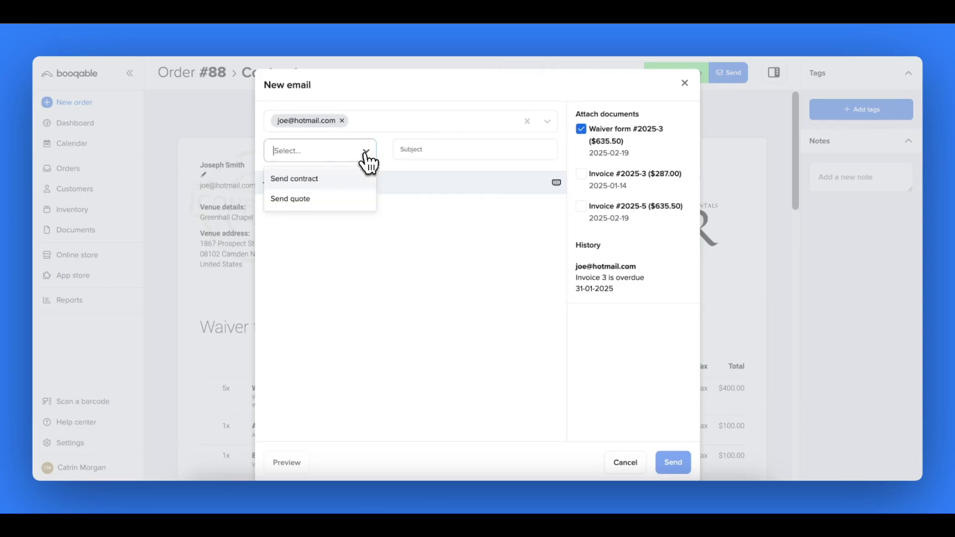
{"action": "left_click", "coordinate": [363, 178]}
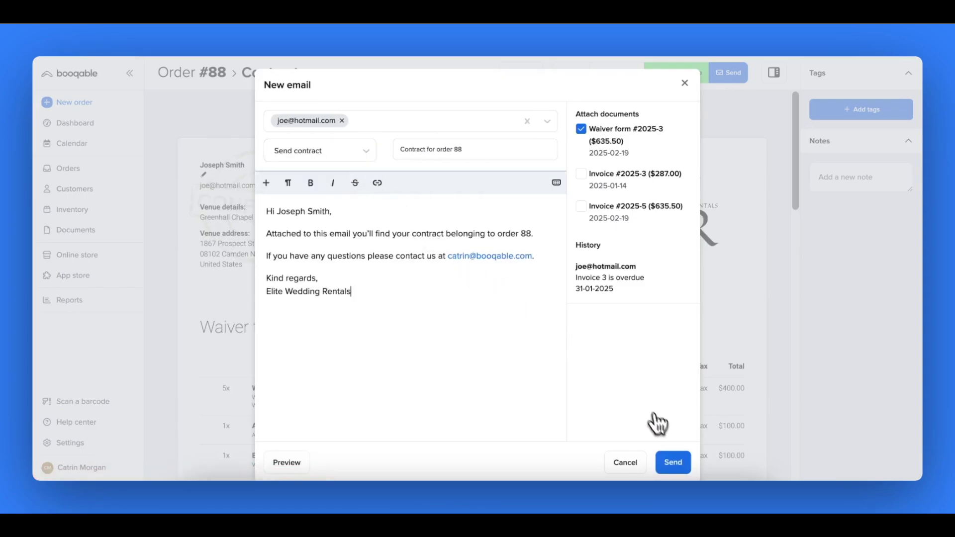
{"action": "left_click", "coordinate": [677, 464]}
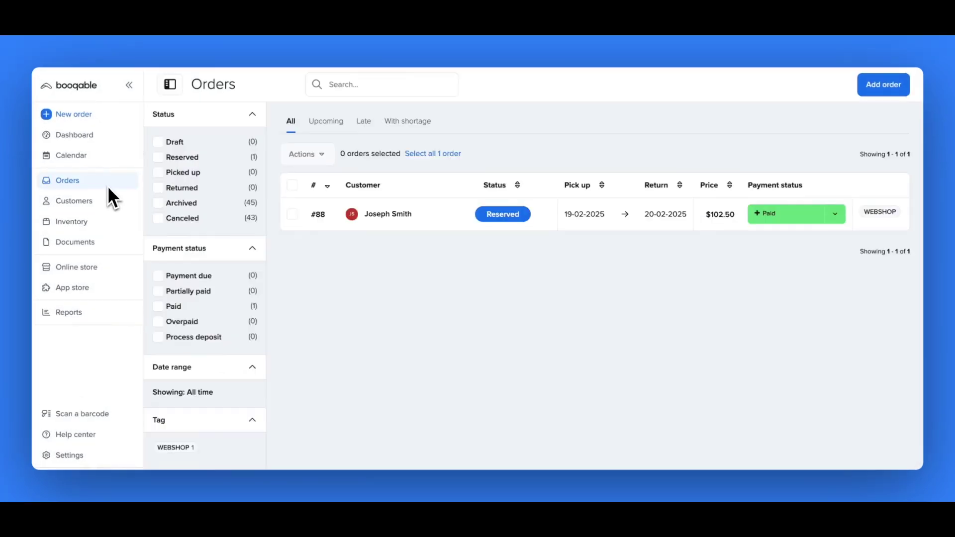
- From the Dashboard pickups, pick up order #88's dining table as VINTAGE_WOODEN_DINING_TAB-1
{"action": "left_click", "coordinate": [110, 144]}
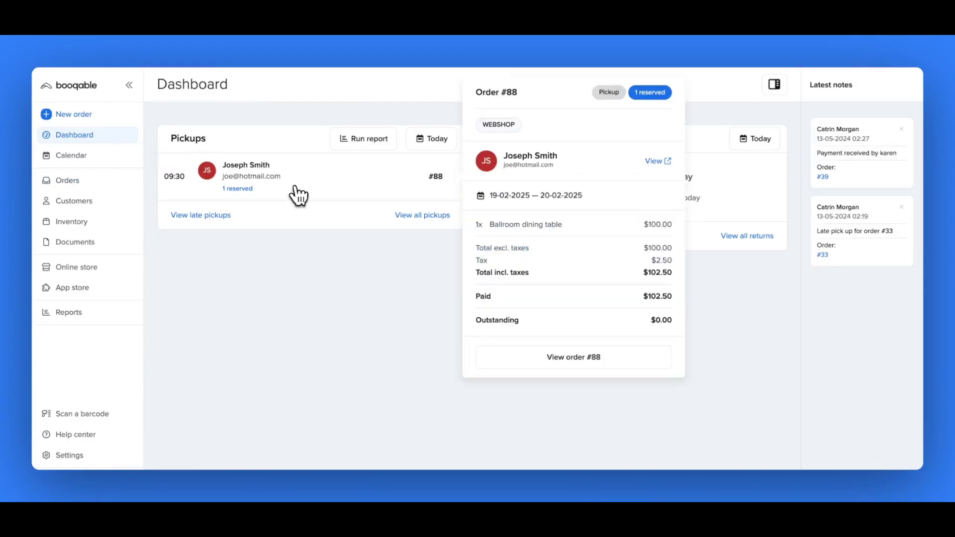
{"action": "left_click", "coordinate": [298, 196]}
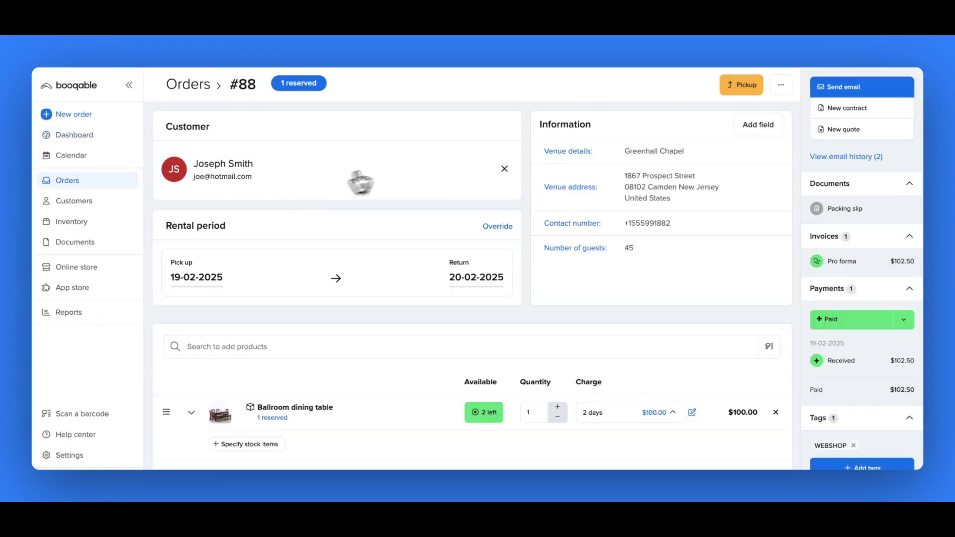
{"action": "left_click", "coordinate": [737, 86]}
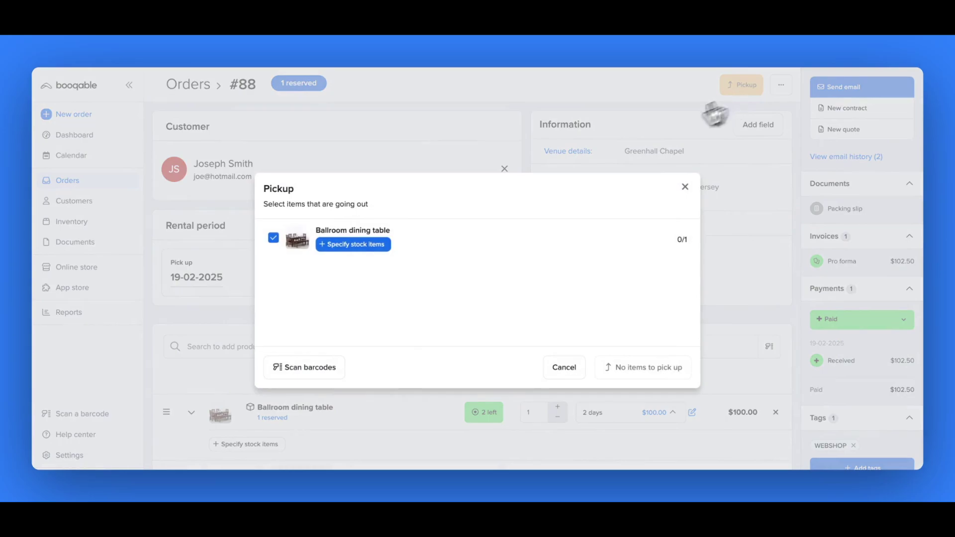
{"action": "left_click", "coordinate": [342, 248]}
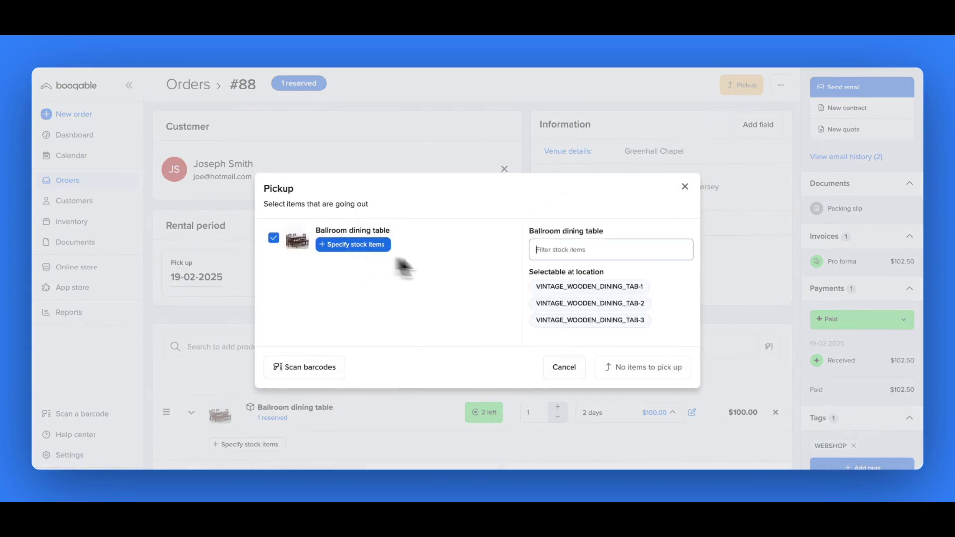
{"action": "left_click", "coordinate": [547, 287]}
{"action": "left_click", "coordinate": [636, 378]}
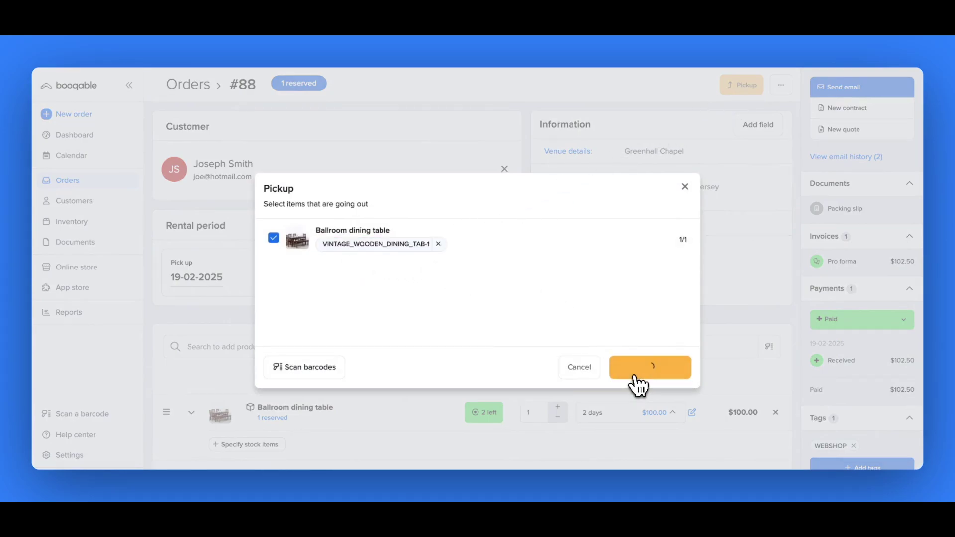